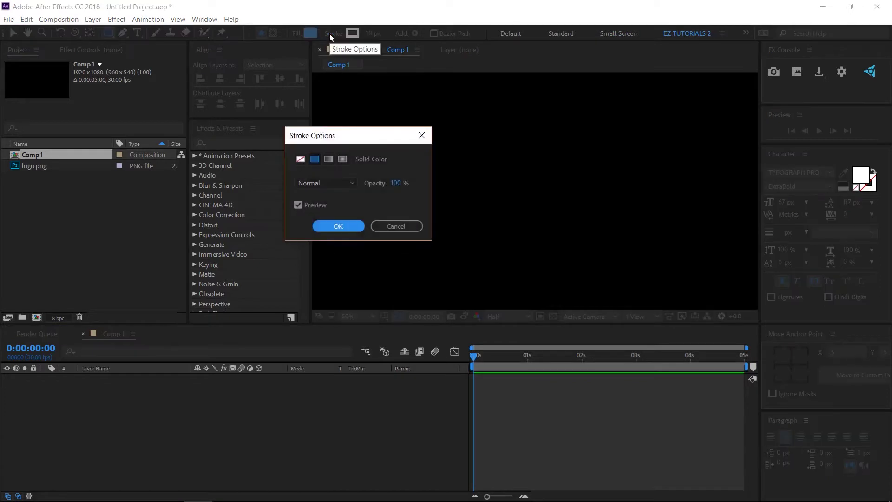
Turn off the shape stroke and draw a blue-filled square about 272 px wide near the composition's centre
{"action": "left_click", "coordinate": [299, 162]}
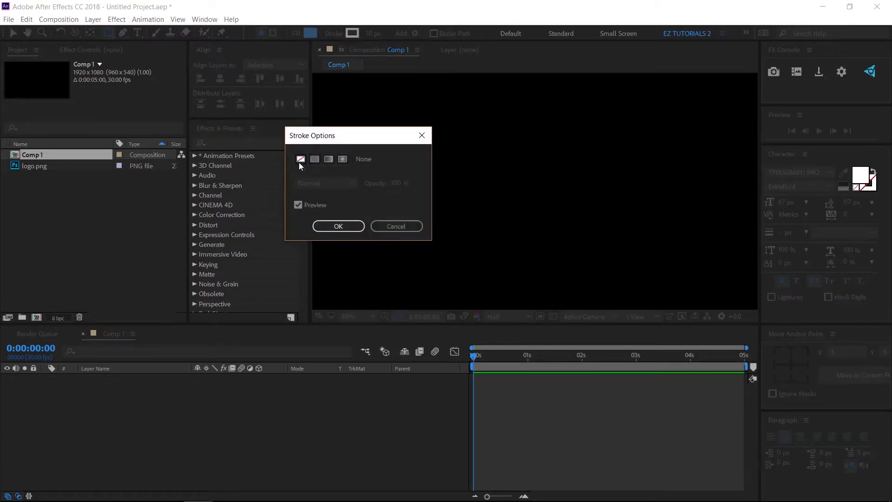
{"action": "left_click", "coordinate": [327, 226]}
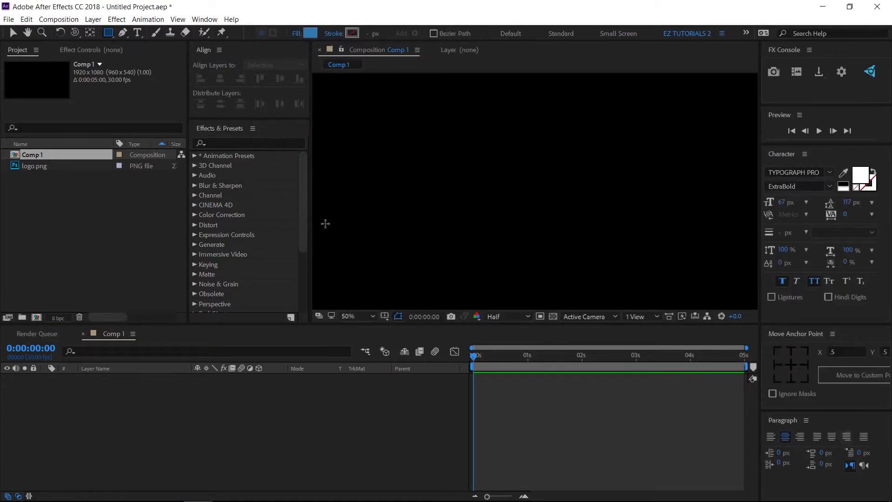
{"action": "left_click_drag", "start_coordinate": [468, 164], "coordinate": [532, 227]}
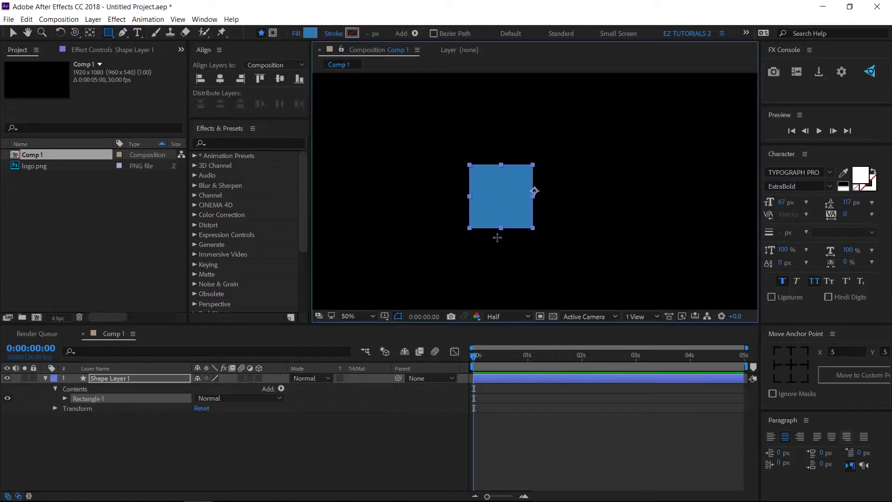
{"action": "left_click", "coordinate": [12, 33]}
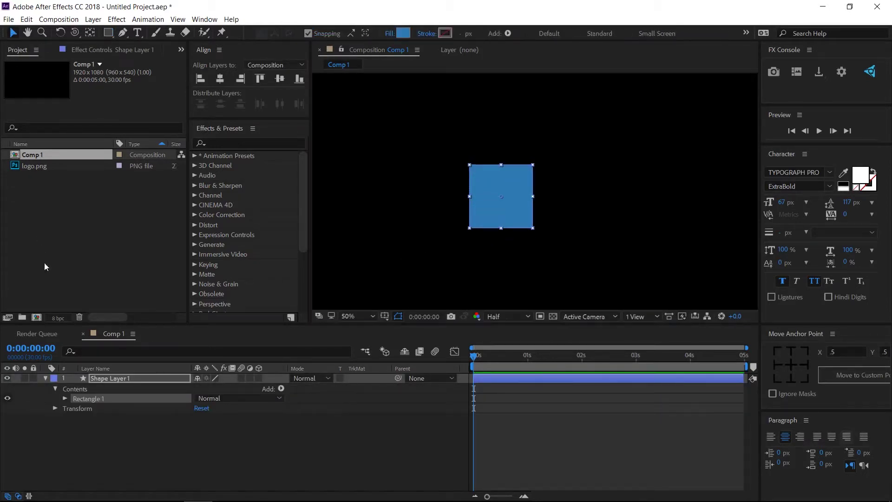
Set the rectangle path's size to 400 by 400 in the new shape layer
{"action": "left_click", "coordinate": [65, 398]}
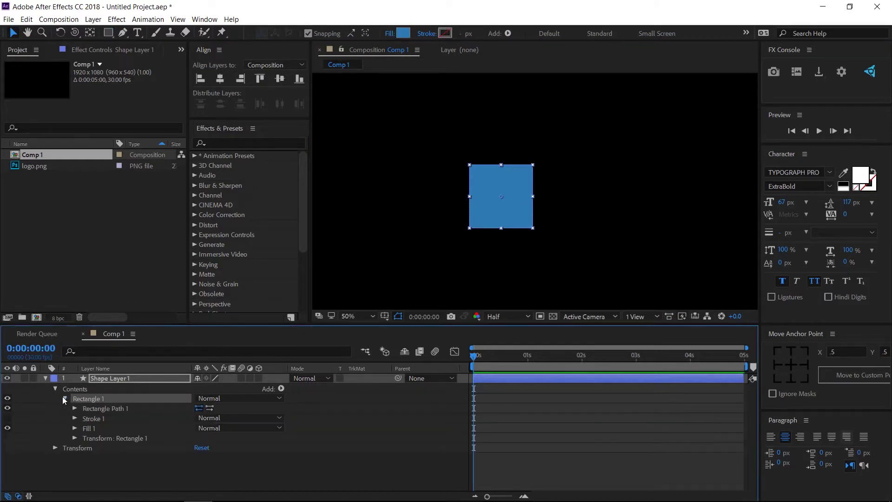
{"action": "left_click", "coordinate": [74, 408]}
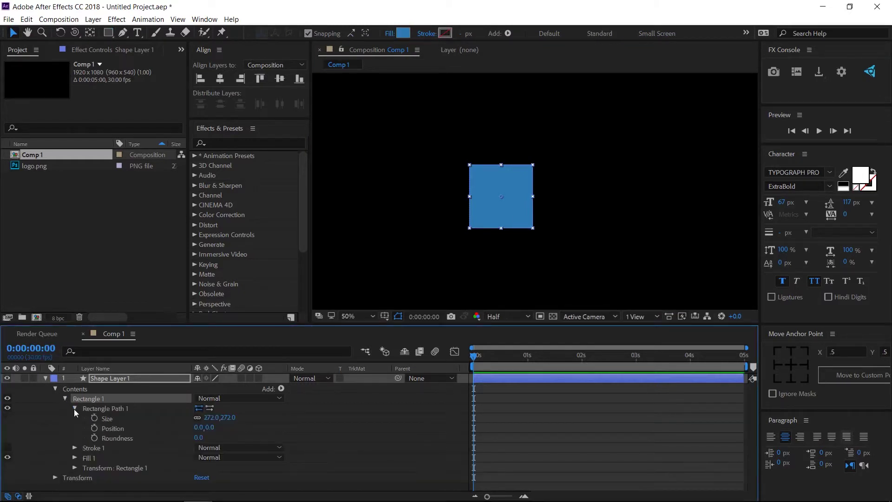
{"action": "left_click", "coordinate": [211, 418]}
{"action": "type", "text": "400"}
{"action": "key", "text": "Return"}
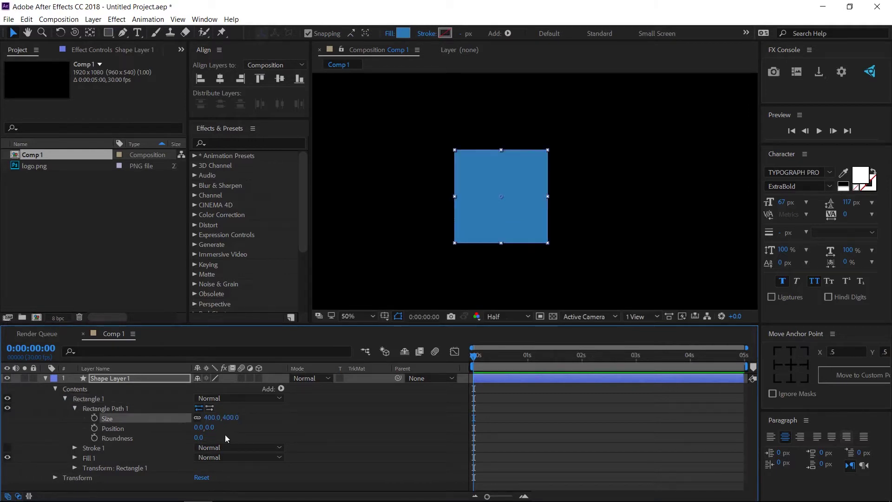
Rename the square's shape layer as fill
{"action": "left_click", "coordinate": [357, 315]}
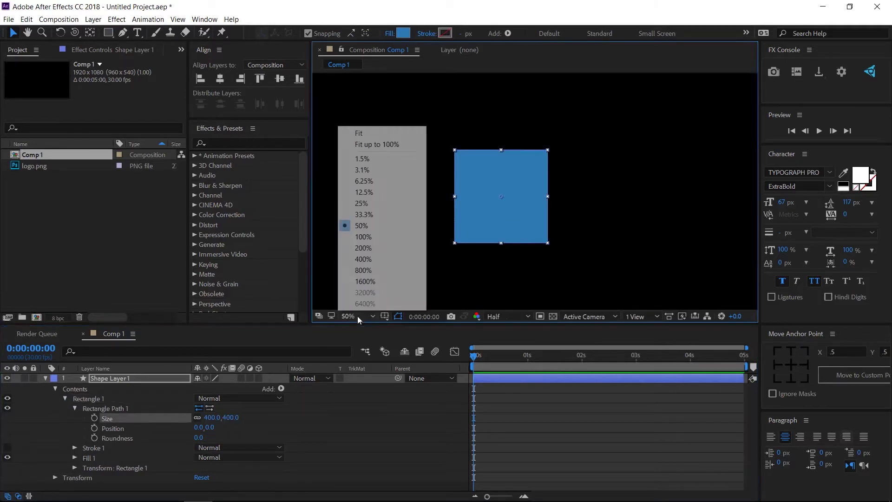
{"action": "left_click", "coordinate": [364, 134]}
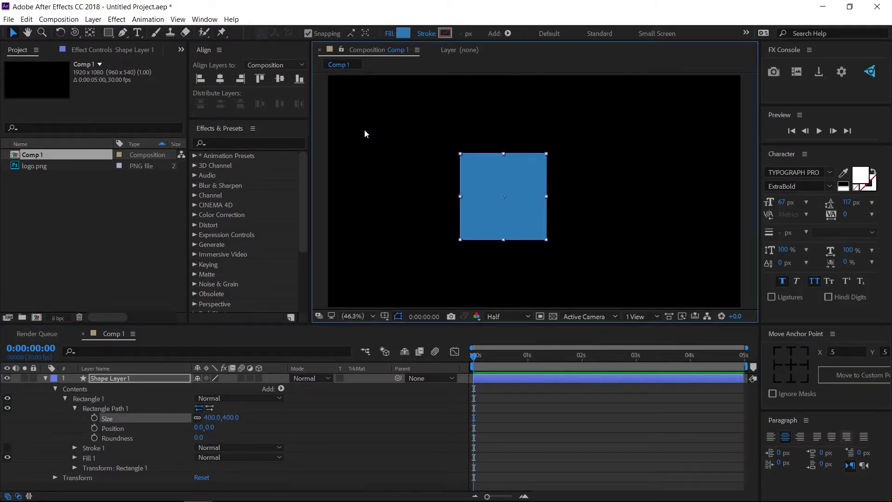
{"action": "left_click", "coordinate": [45, 377]}
{"action": "left_click", "coordinate": [105, 379]}
{"action": "key", "text": "Return"}
{"action": "type", "text": "fill"}
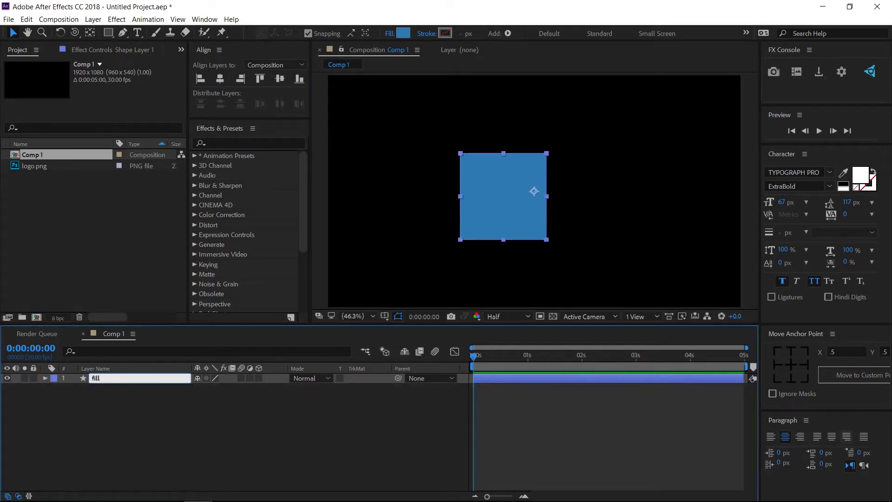
{"action": "key", "text": "Return"}
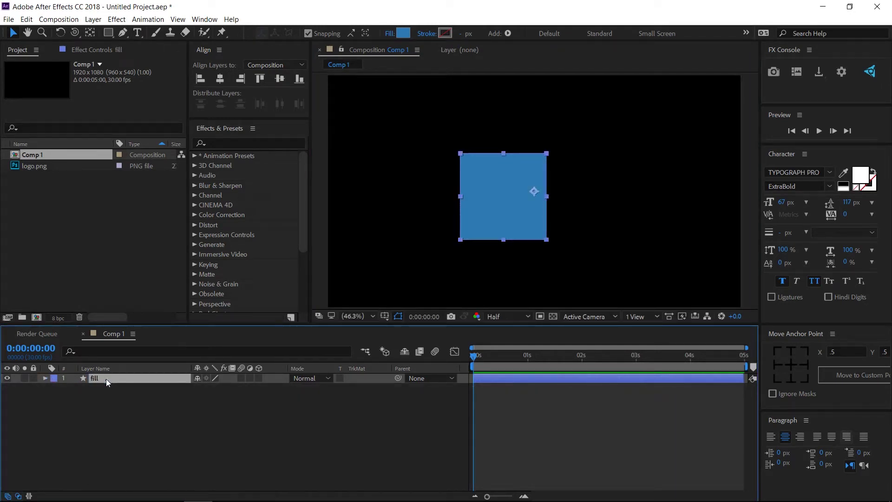
Duplicate the fill layer and rename the copy as stroke
{"action": "key", "text": "ctrl+d"}
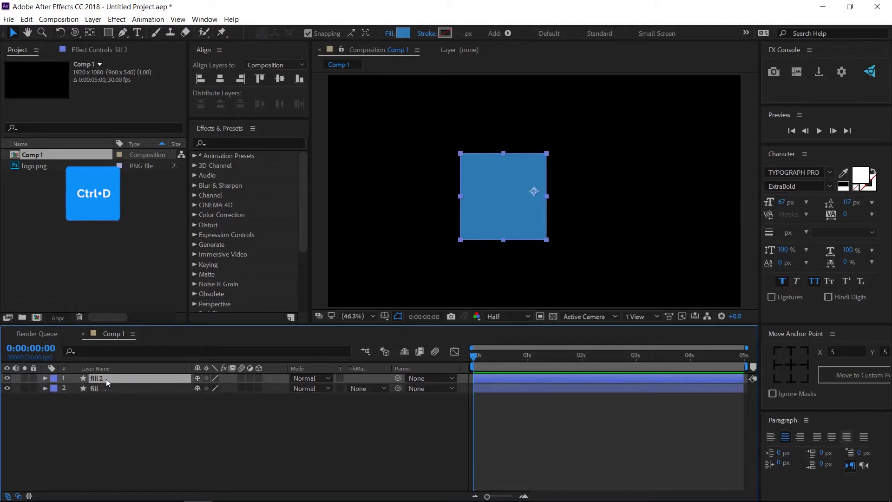
{"action": "key", "text": "Return"}
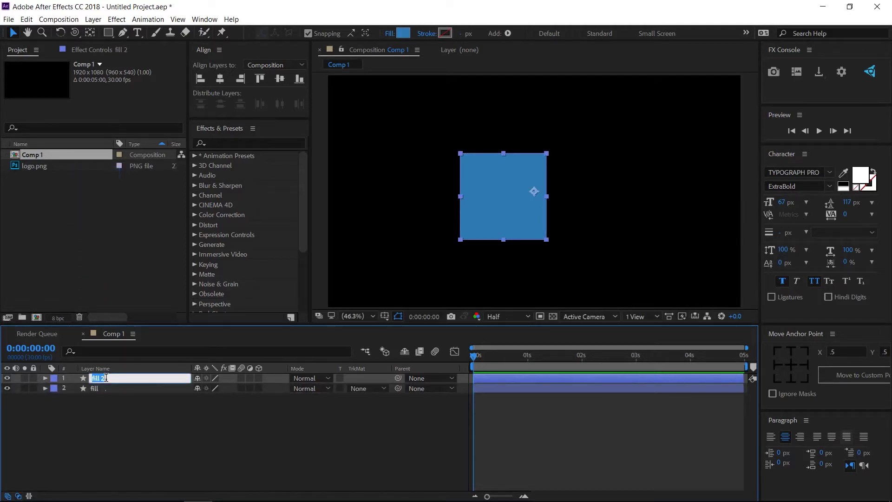
{"action": "type", "text": "stroke"}
{"action": "key", "text": "Return"}
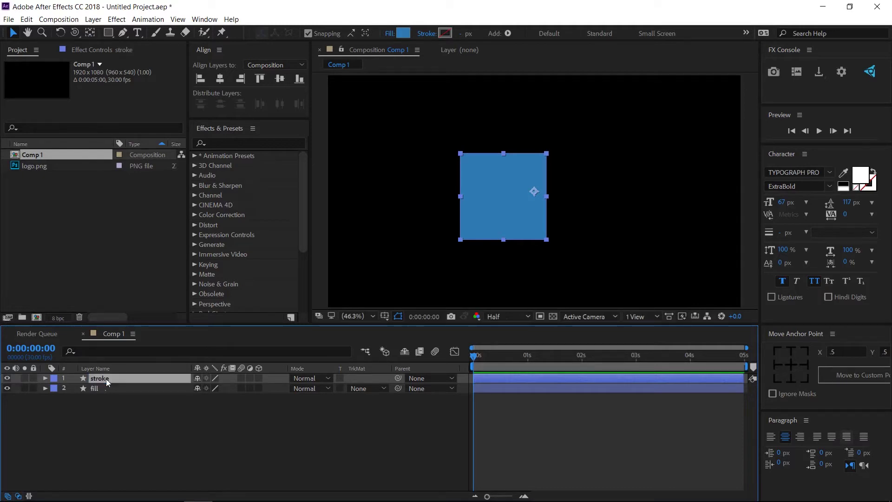
Set the rectangle path's size to 390 by 390 in the stroke layer
{"action": "left_click", "coordinate": [45, 378]}
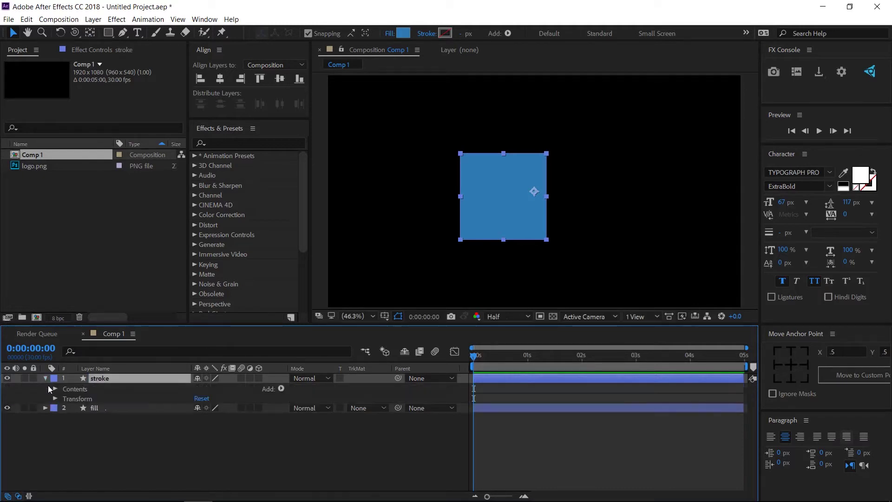
{"action": "left_click", "coordinate": [54, 388]}
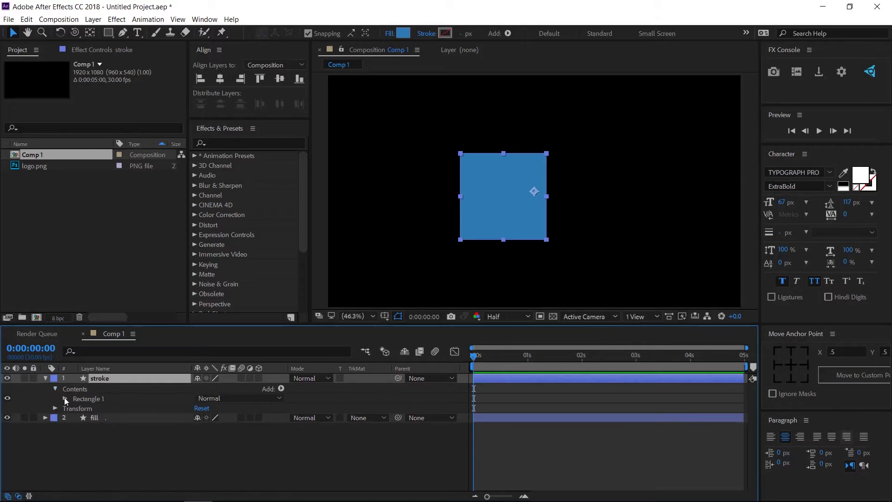
{"action": "left_click", "coordinate": [65, 398]}
{"action": "left_click", "coordinate": [74, 408]}
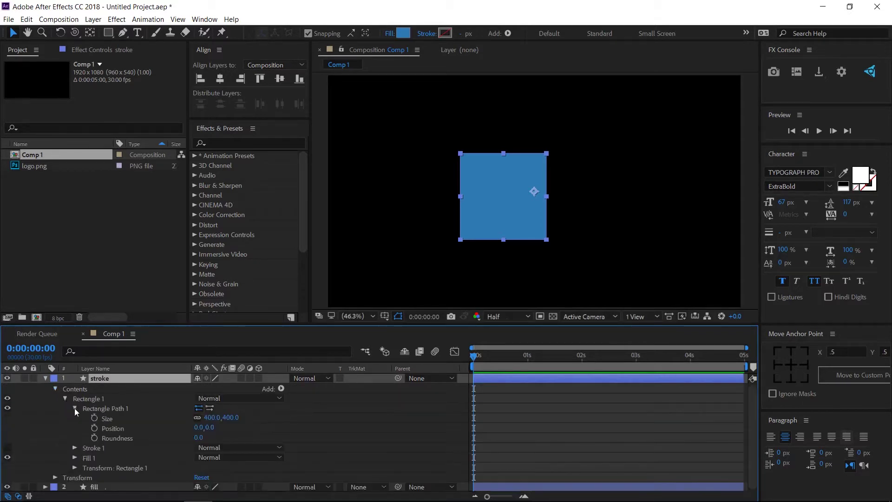
{"action": "left_click", "coordinate": [211, 417]}
{"action": "type", "text": "390"}
{"action": "key", "text": "Return"}
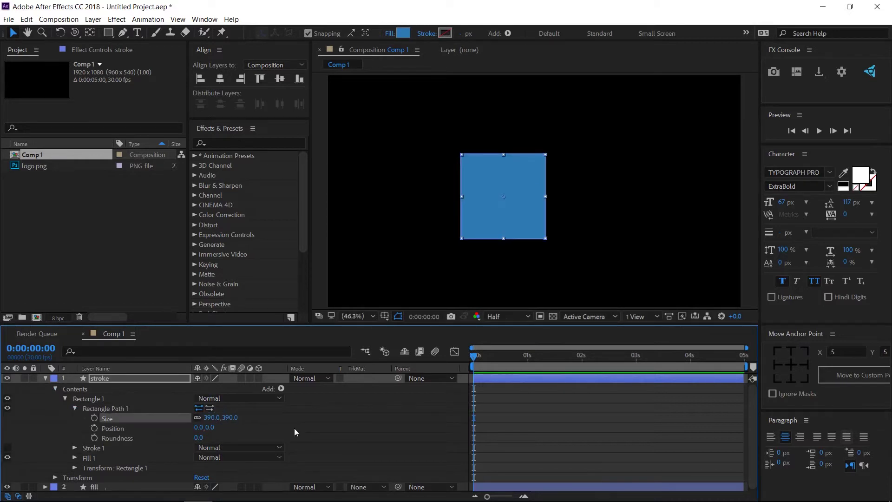
Set the stroke layer's fill to None and its stroke to Solid Color, leaving a white outline
{"action": "left_click", "coordinate": [387, 33]}
{"action": "left_click", "coordinate": [301, 159]}
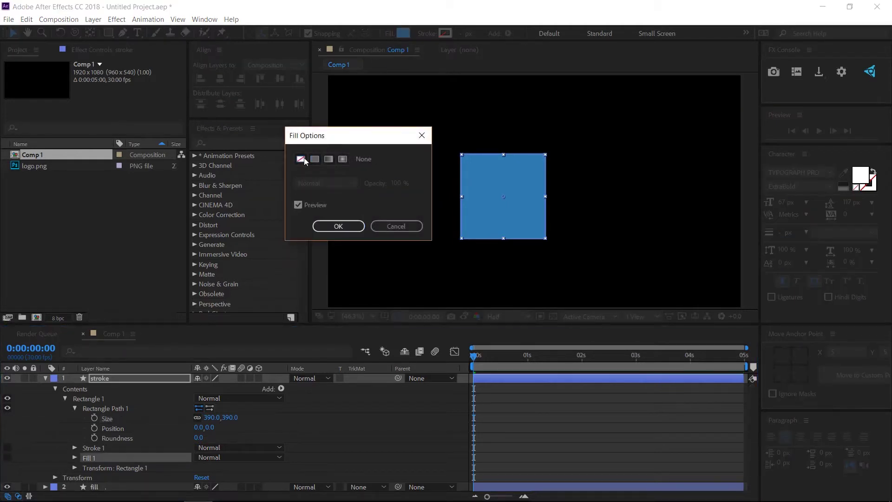
{"action": "left_click", "coordinate": [326, 227]}
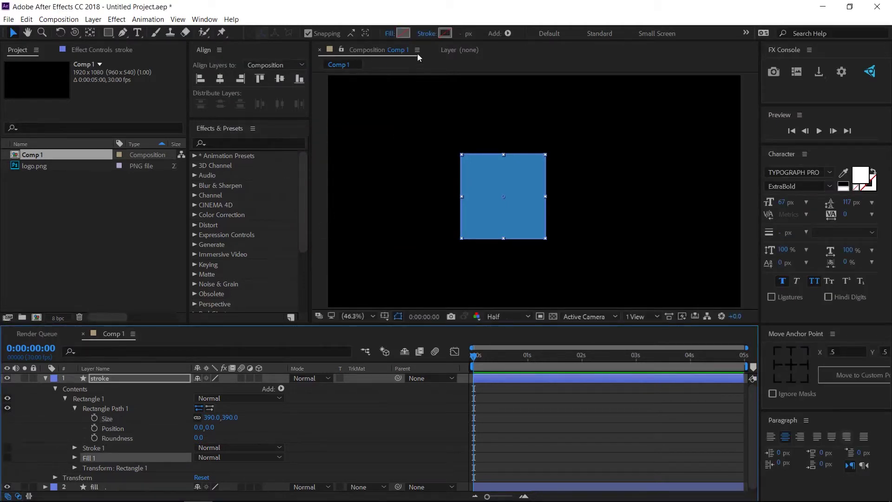
{"action": "left_click", "coordinate": [426, 34]}
{"action": "left_click", "coordinate": [315, 159]}
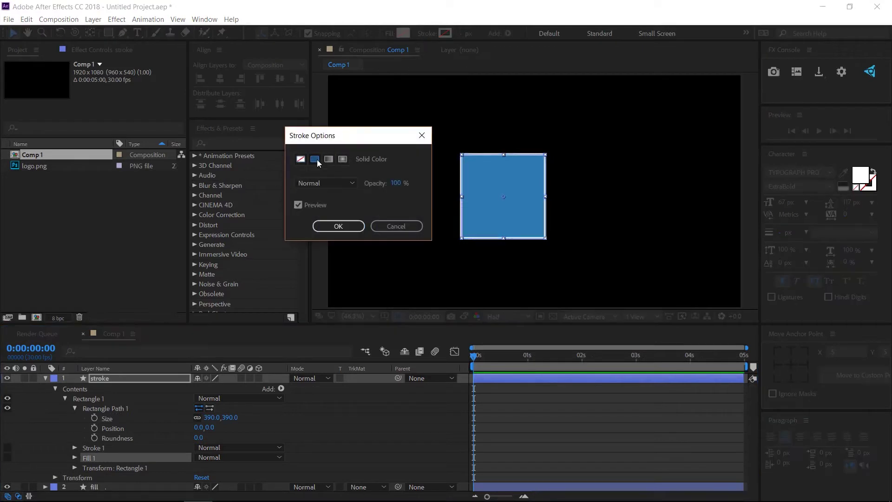
{"action": "left_click", "coordinate": [334, 226]}
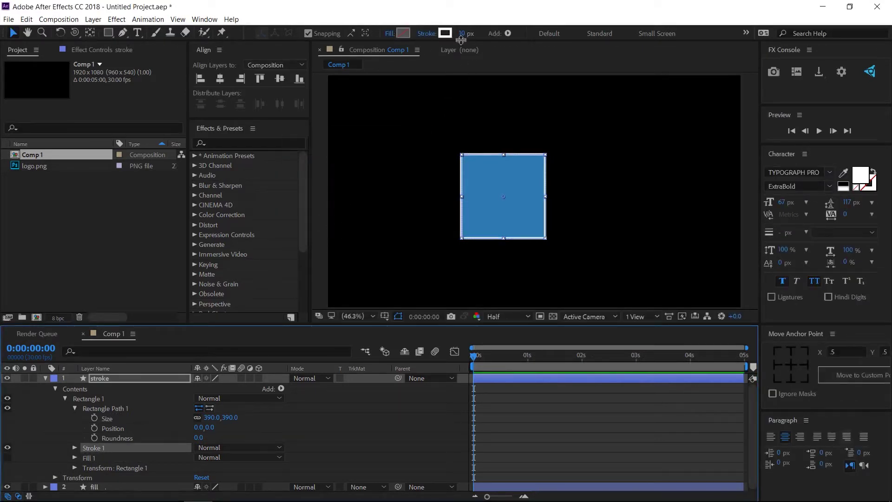
{"action": "left_click", "coordinate": [45, 378]}
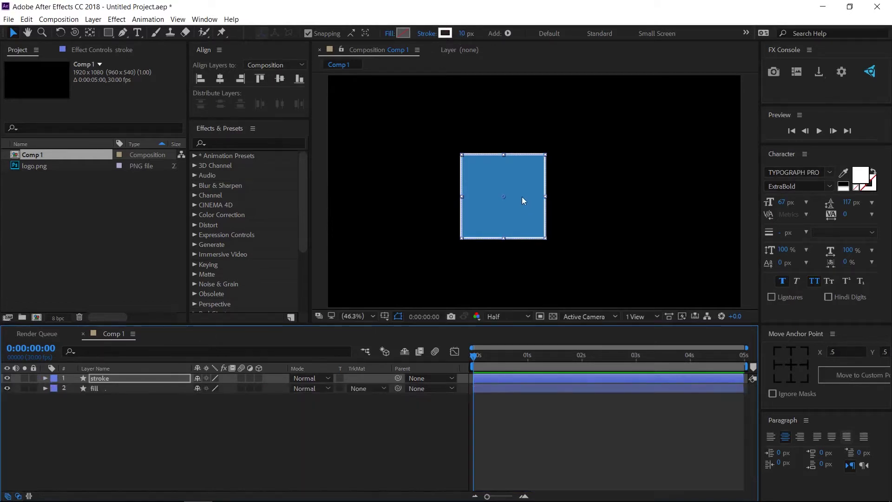
Separate the two squares so the white outline sits edge to edge against the left side of the blue square
{"action": "mouse_move", "coordinate": [515, 195]}
{"action": "left_mouse_down"}
{"action": "mouse_move", "coordinate": [464, 193]}
{"action": "mouse_move", "coordinate": [569, 188]}
{"action": "left_mouse_up"}
{"action": "left_click_drag", "start_coordinate": [456, 189], "coordinate": [464, 191]}
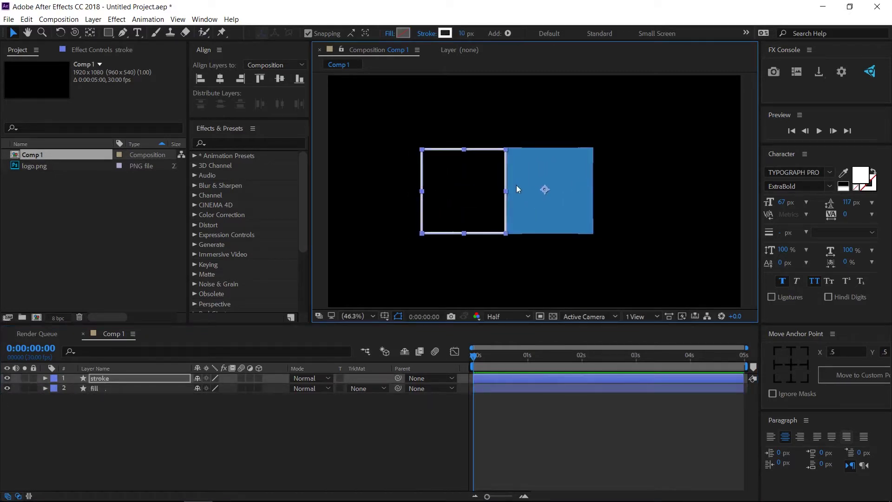
{"action": "mouse_move", "coordinate": [536, 182]}
{"action": "left_mouse_down"}
{"action": "mouse_move", "coordinate": [567, 183]}
{"action": "mouse_move", "coordinate": [506, 188]}
{"action": "mouse_move", "coordinate": [521, 189]}
{"action": "left_mouse_up"}
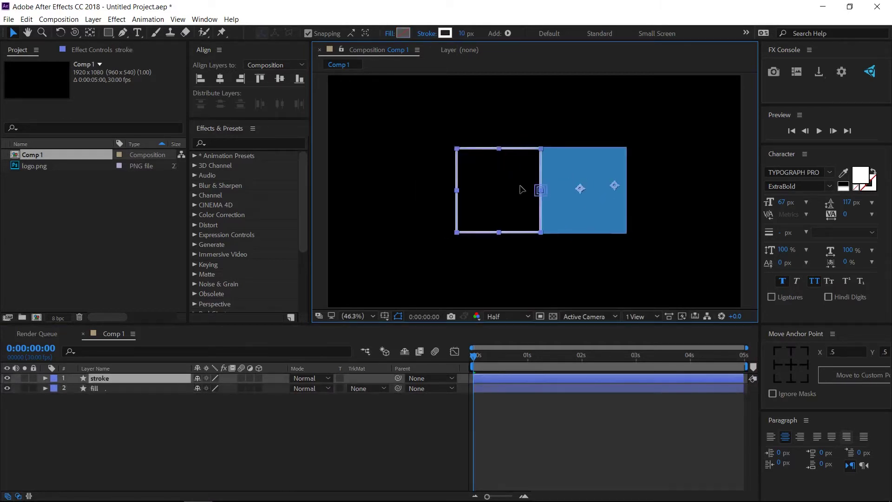
Select the stroke and fill layers together and align their vertical centres to the selection
{"action": "left_click", "coordinate": [152, 387]}
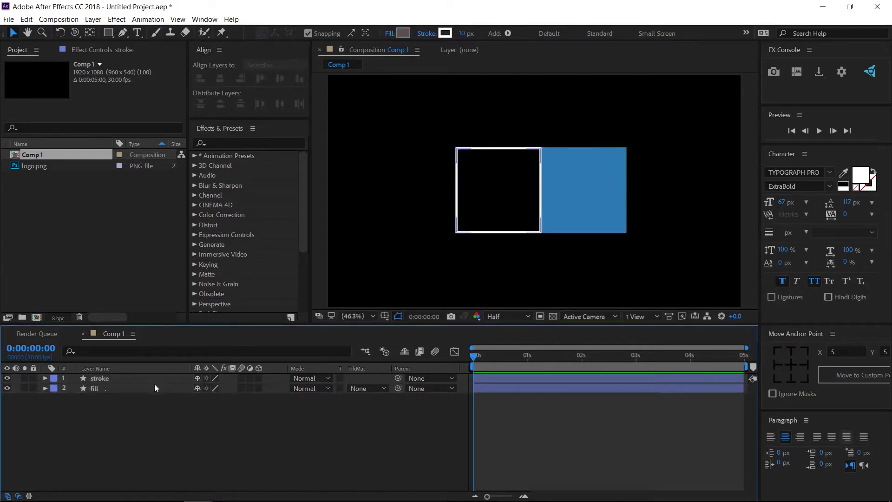
{"action": "left_click", "coordinate": [148, 378], "text": "shift"}
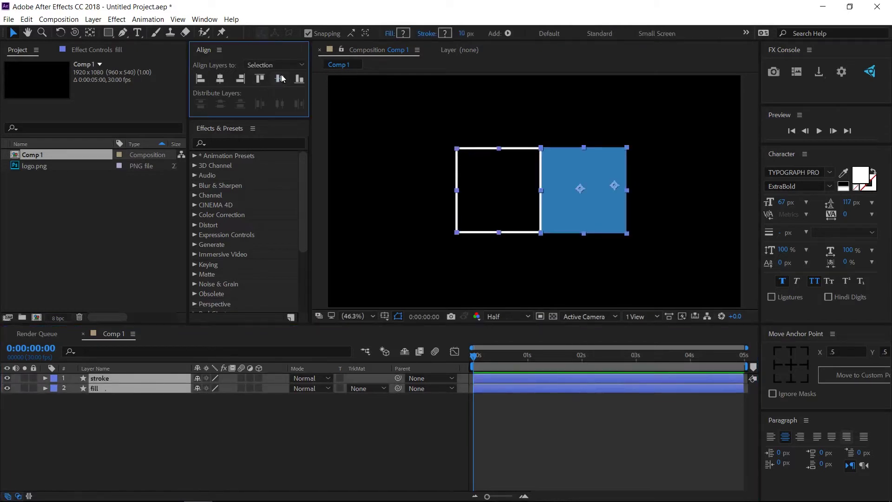
{"action": "left_click", "coordinate": [227, 440]}
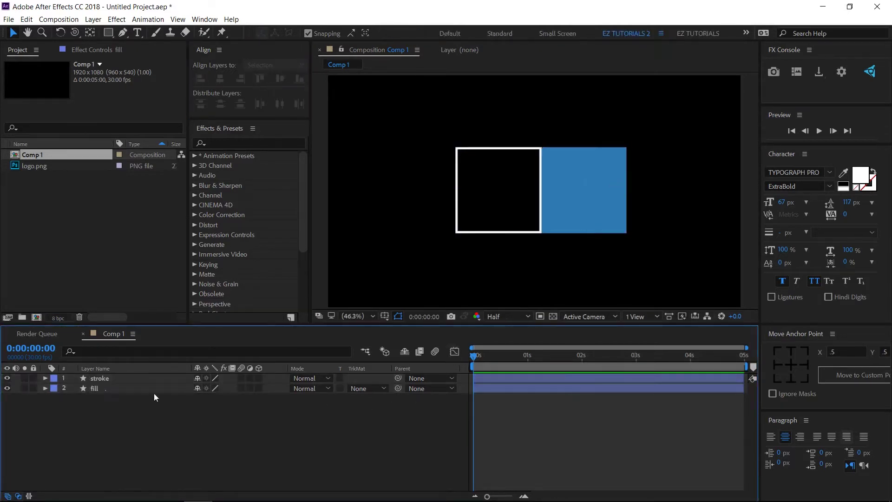
Move the stroke layer's anchor point to the outline square's top-right corner with the Pan Behind tool
{"action": "left_click", "coordinate": [118, 380]}
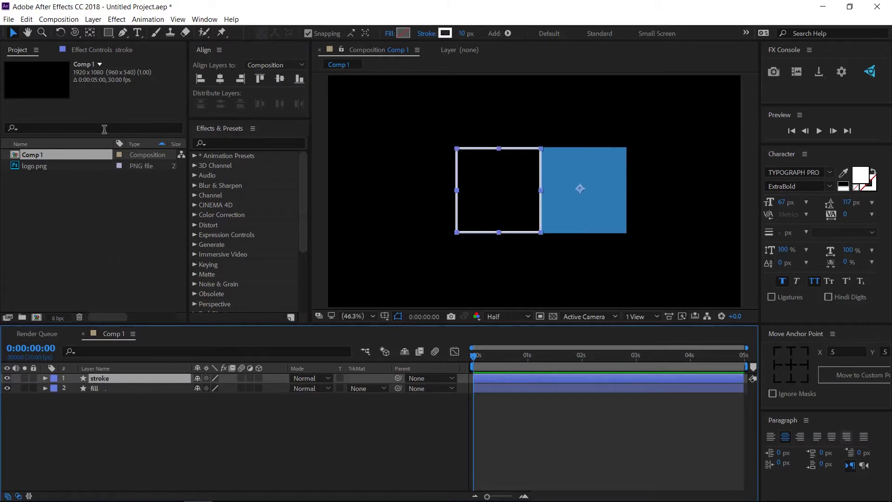
{"action": "left_click", "coordinate": [90, 32]}
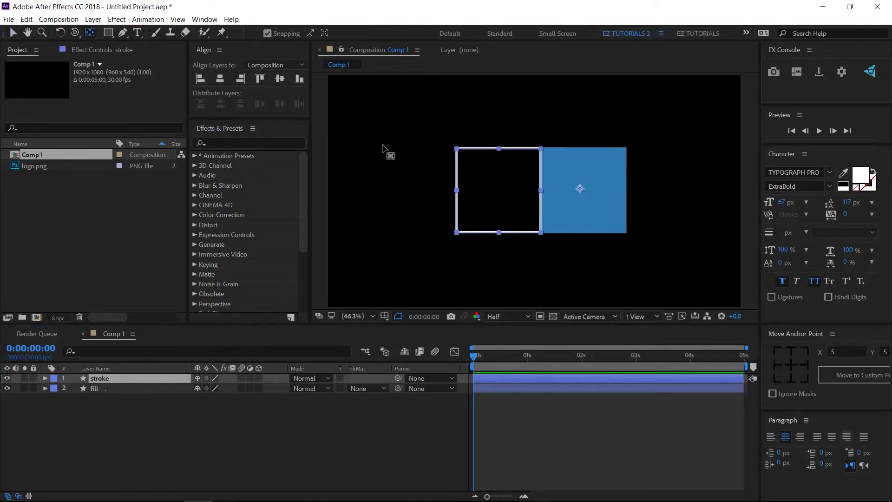
{"action": "left_click", "coordinate": [582, 191]}
{"action": "left_click_drag", "start_coordinate": [582, 191], "coordinate": [540, 147]}
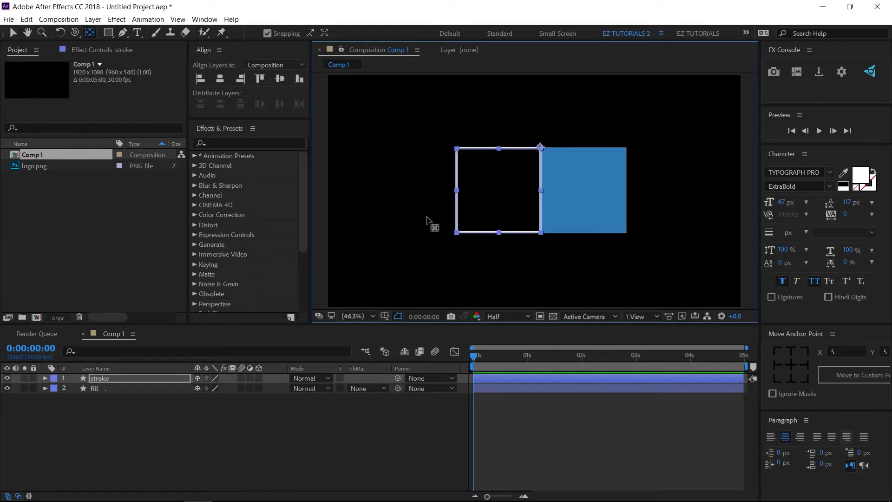
Move the fill layer's anchor point to the blue square's top-left corner, where the two squares meet
{"action": "left_click", "coordinate": [122, 388]}
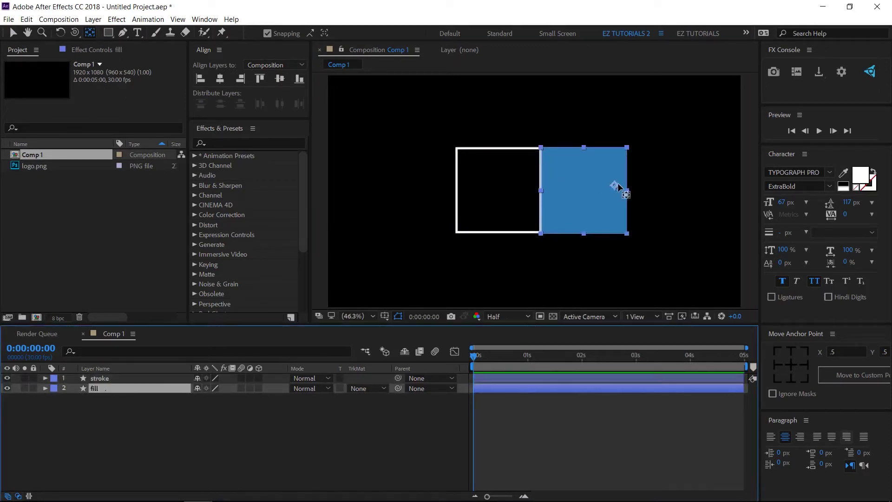
{"action": "left_click_drag", "start_coordinate": [617, 183], "coordinate": [539, 149]}
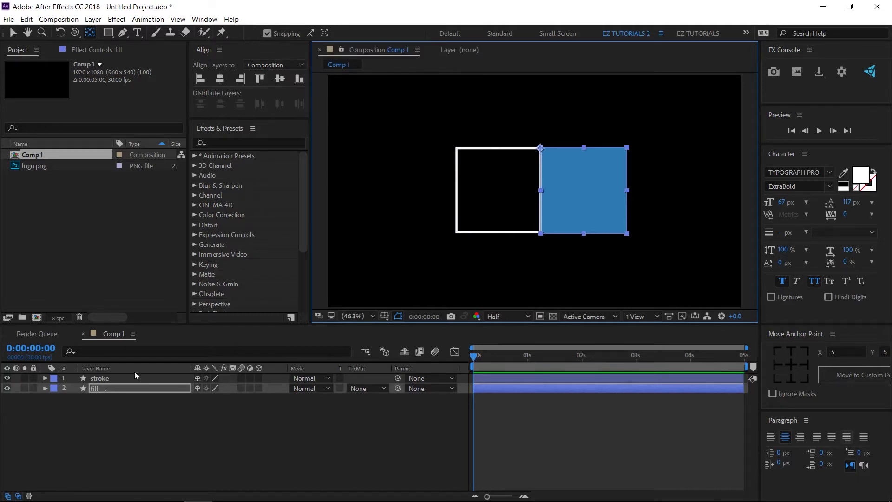
{"action": "left_click", "coordinate": [10, 33]}
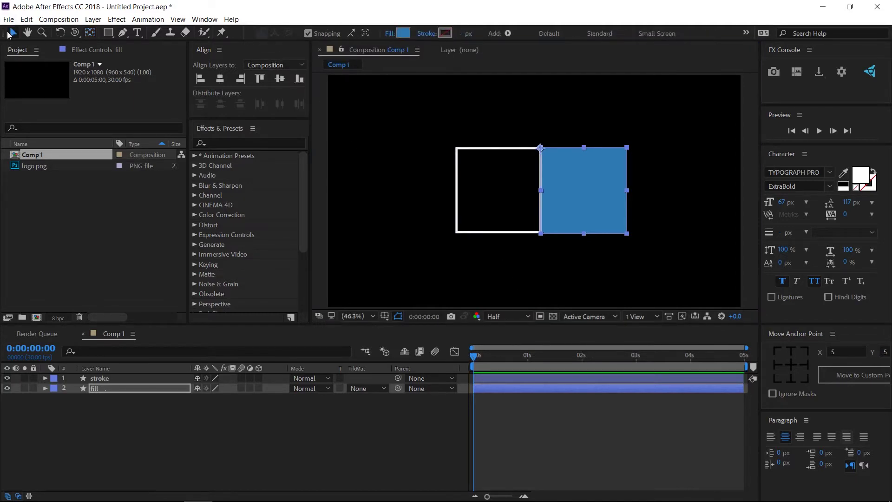
Add the two-line text "FUTURE WORLD" and place it inside the white outlined square
{"action": "left_click", "coordinate": [140, 34]}
{"action": "left_click", "coordinate": [404, 181]}
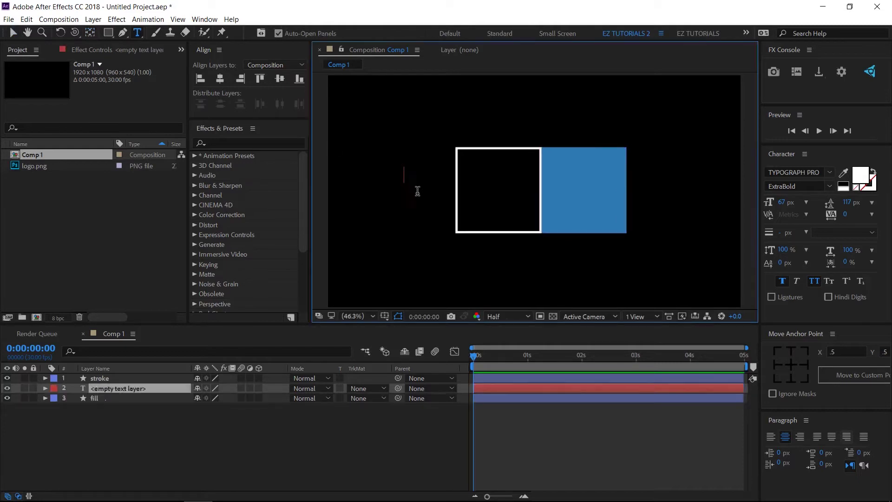
{"action": "type", "text": "fu"}
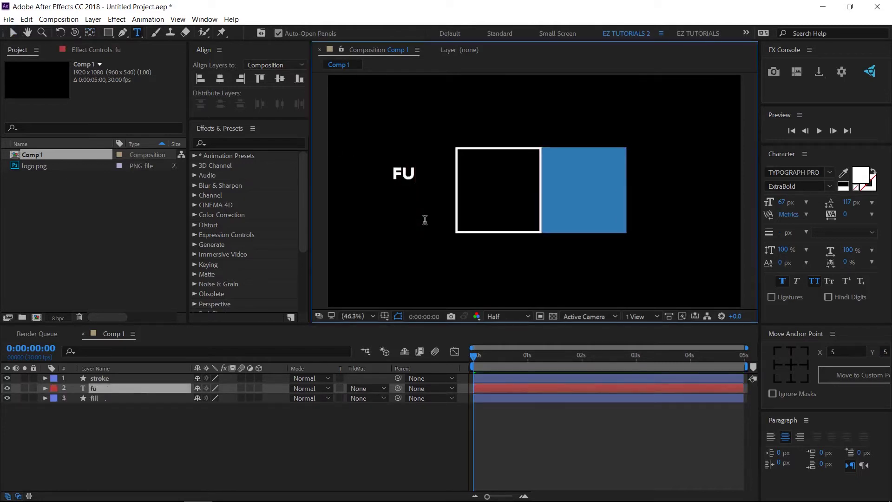
{"action": "type", "text": "ture"}
{"action": "key", "text": "Return"}
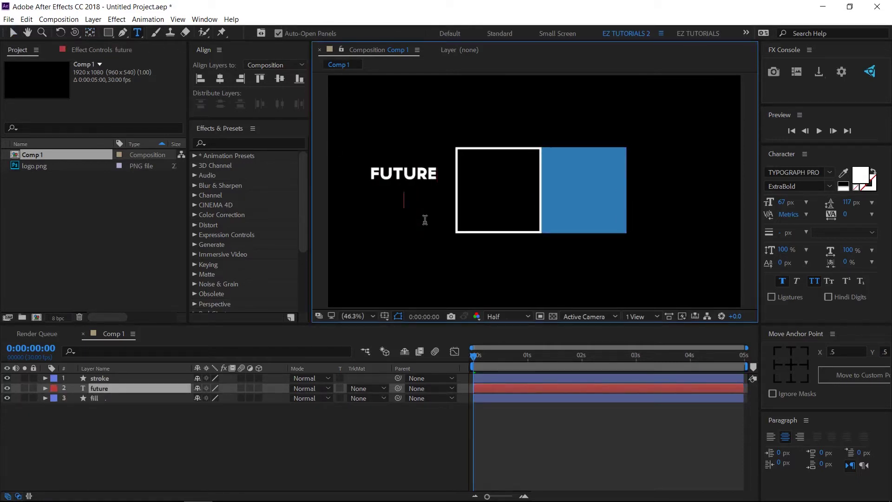
{"action": "type", "text": "world"}
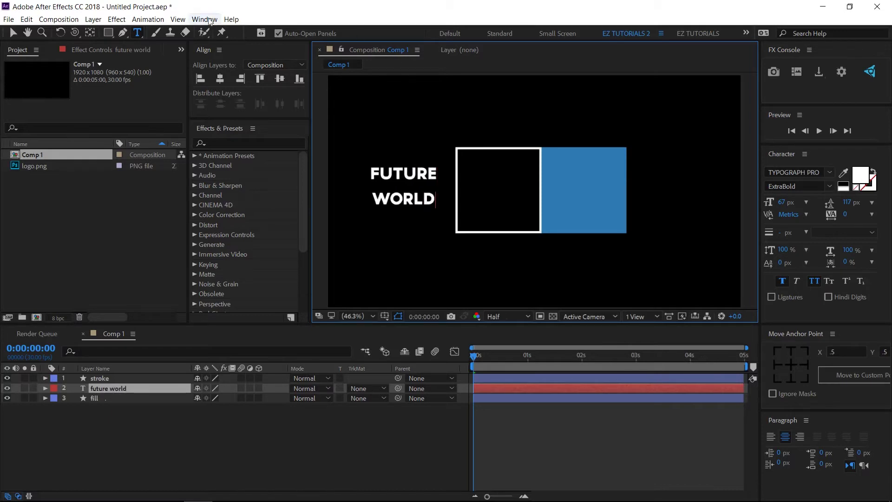
{"action": "left_click", "coordinate": [13, 33]}
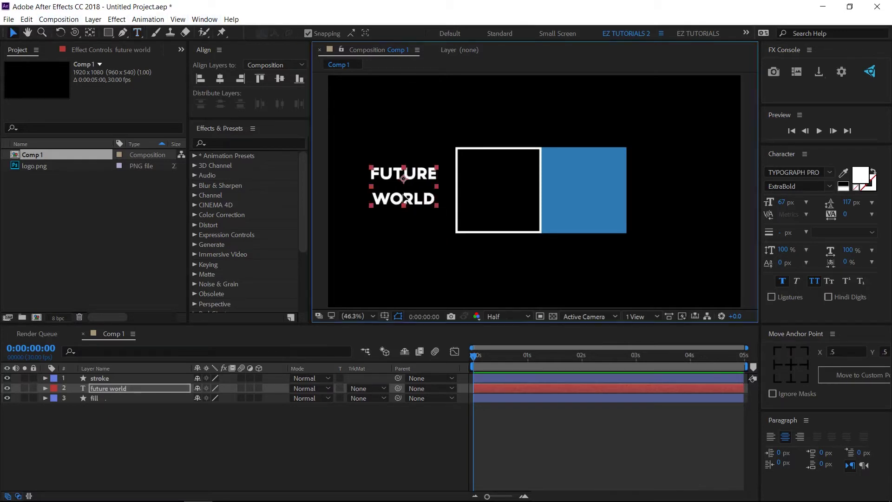
{"action": "left_click_drag", "start_coordinate": [404, 199], "coordinate": [498, 203]}
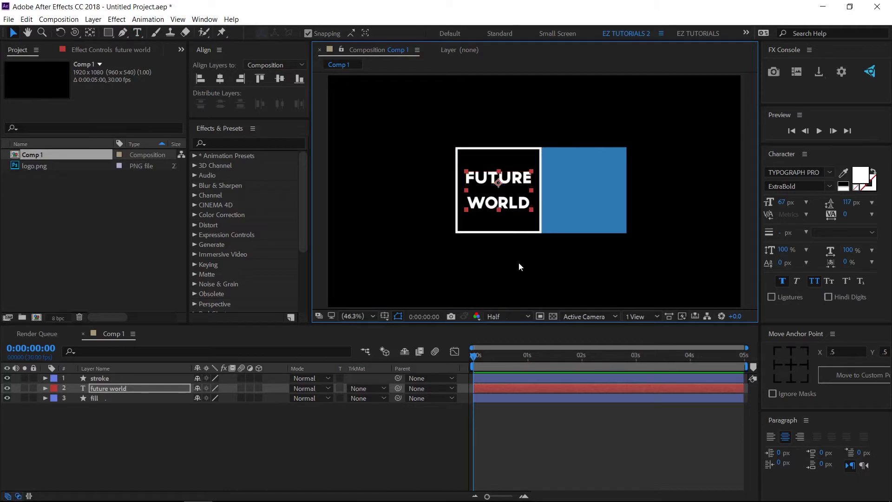
Add logo.png to the composition above the text layer and place it over the blue square
{"action": "left_click", "coordinate": [26, 168]}
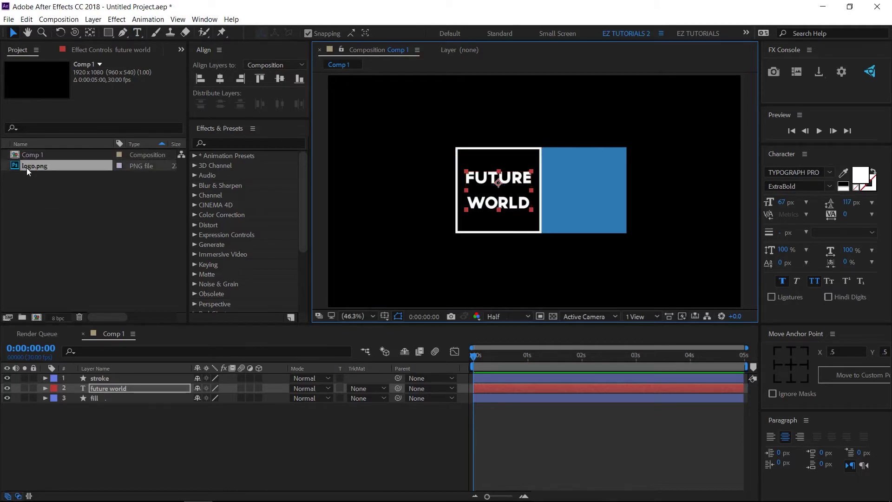
{"action": "left_click_drag", "start_coordinate": [26, 169], "coordinate": [82, 378]}
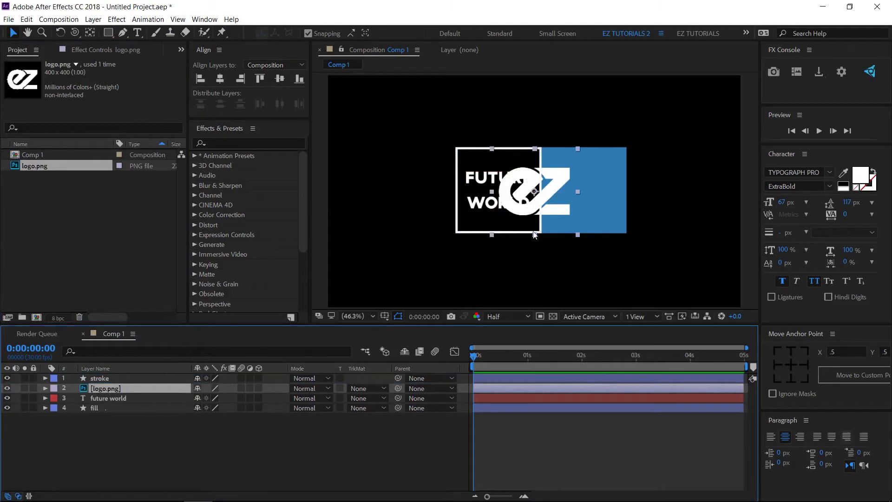
{"action": "left_click_drag", "start_coordinate": [533, 204], "coordinate": [581, 203]}
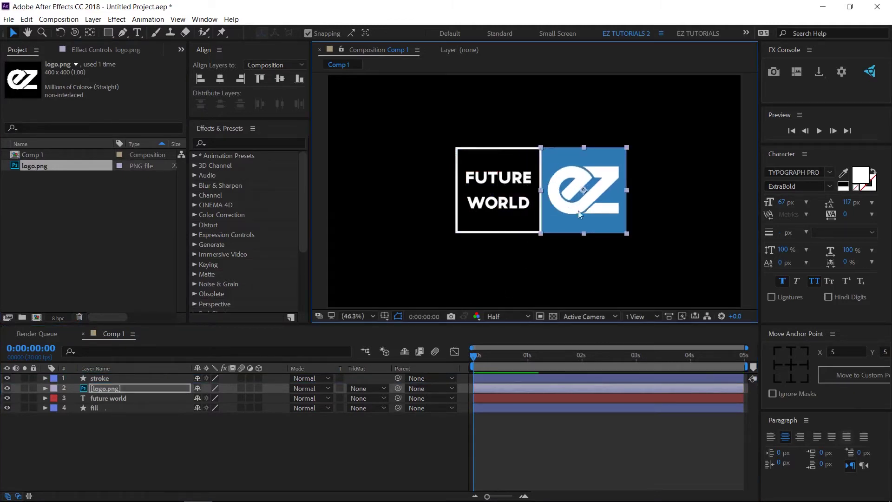
{"action": "left_click", "coordinate": [538, 289]}
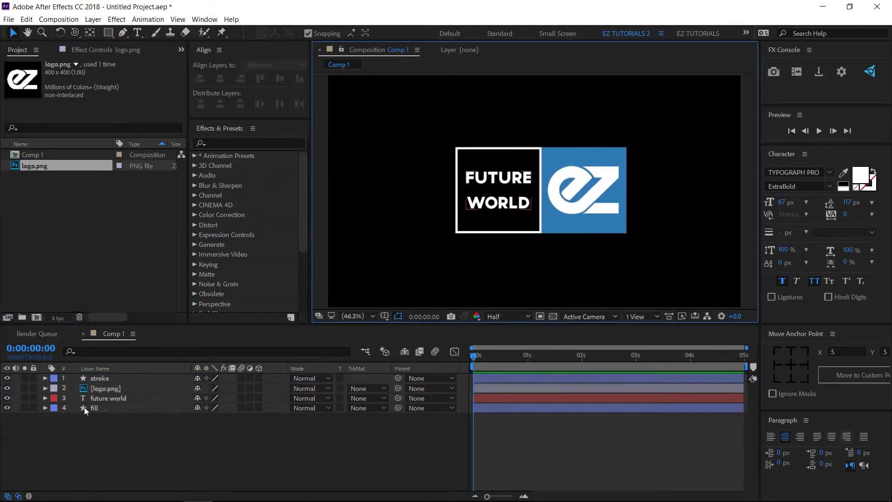
Move the stroke layer directly above fill, and parent the future world text to stroke and logo.png to fill
{"action": "left_click_drag", "start_coordinate": [110, 378], "coordinate": [113, 405]}
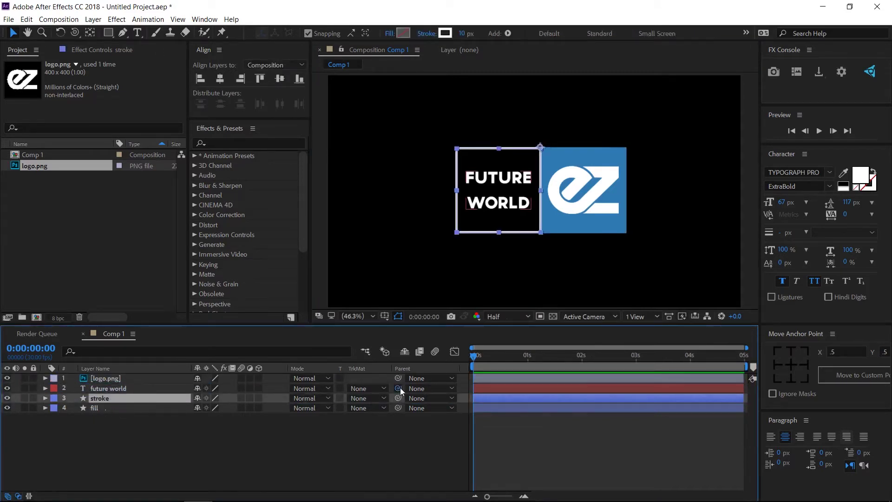
{"action": "left_click_drag", "start_coordinate": [282, 388], "coordinate": [120, 401]}
{"action": "left_click", "coordinate": [121, 379]}
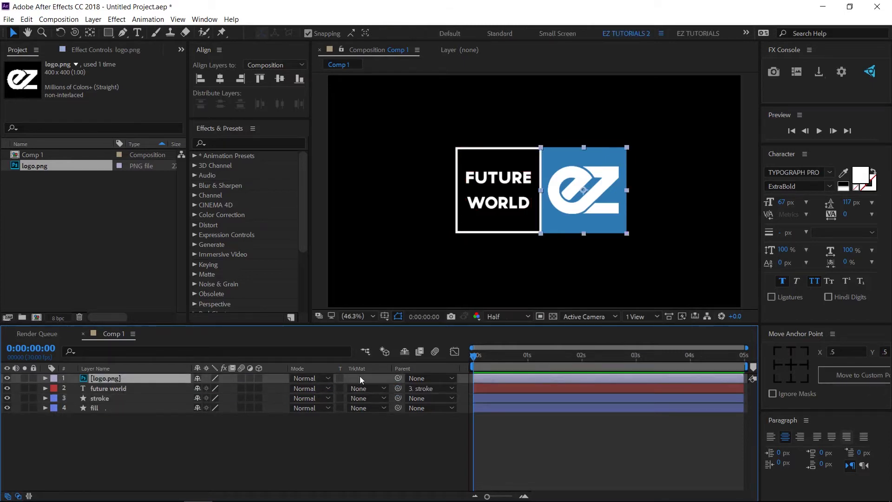
{"action": "left_click_drag", "start_coordinate": [396, 379], "coordinate": [118, 409]}
Turn the fill, stroke, future world and logo.png layers into 3D layers
{"action": "left_click", "coordinate": [258, 408]}
{"action": "left_click", "coordinate": [258, 398]}
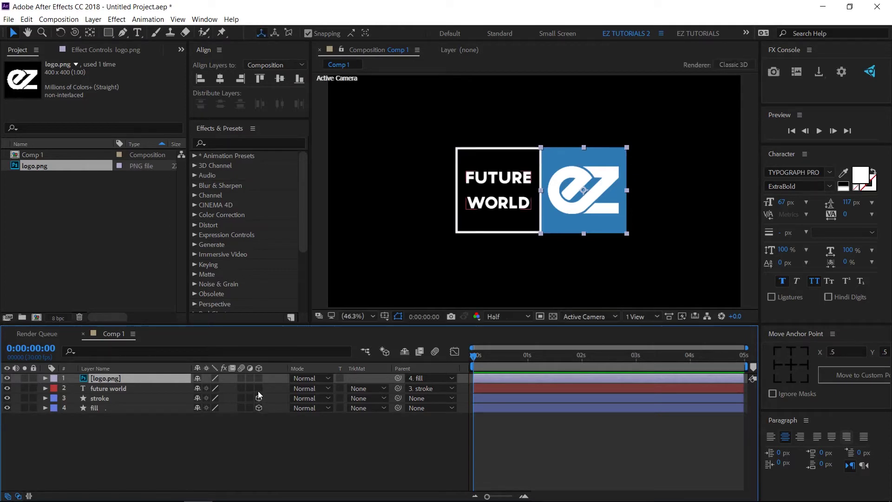
{"action": "left_click", "coordinate": [258, 389]}
{"action": "left_click", "coordinate": [258, 378]}
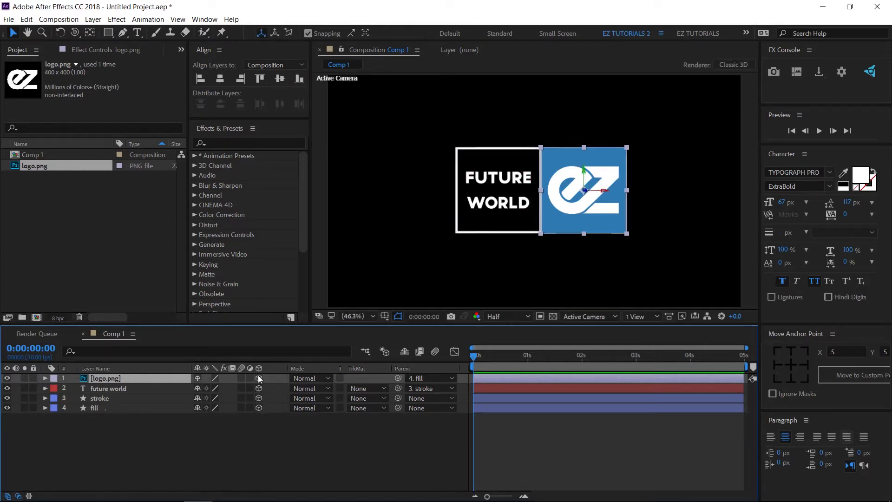
{"action": "left_click", "coordinate": [136, 423]}
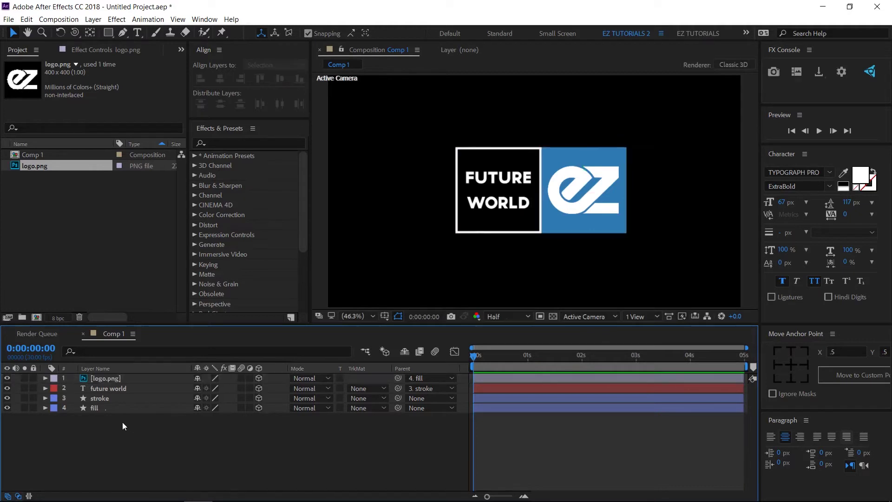
Set the stroke layer's Y Rotation to 90° so the outline square folds back along the shared edge
{"action": "left_click", "coordinate": [96, 398]}
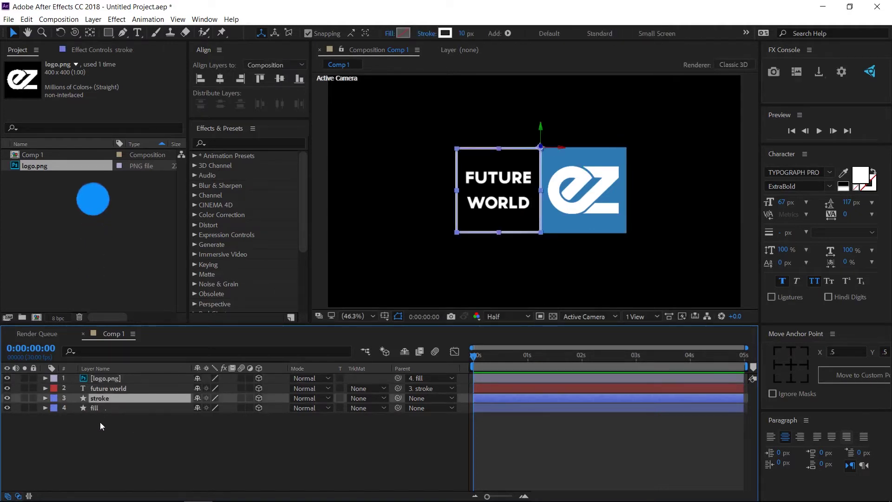
{"action": "key", "text": "r"}
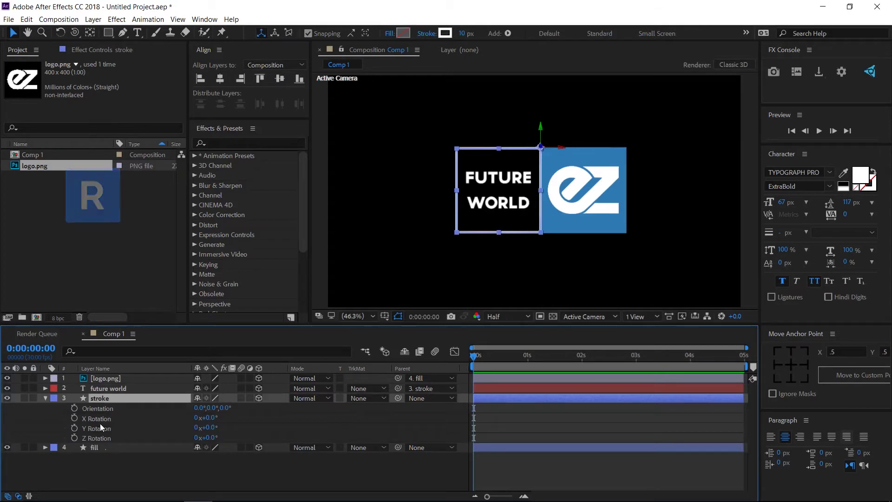
{"action": "left_click", "coordinate": [207, 427]}
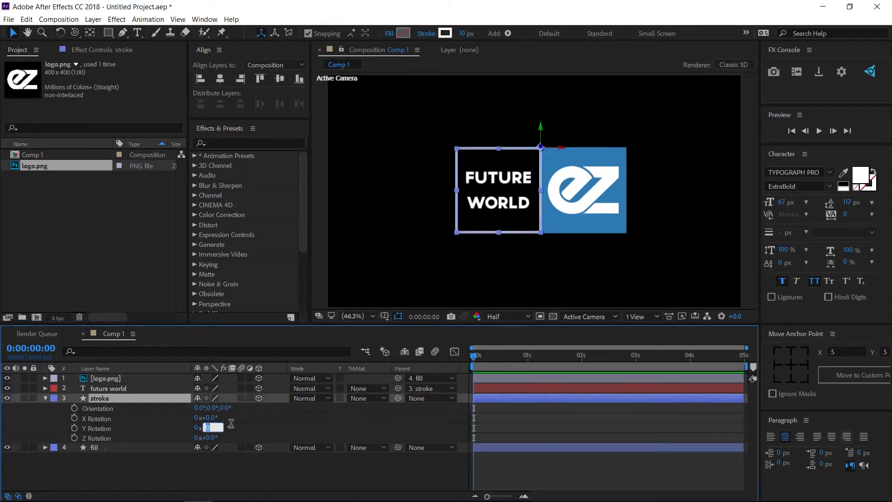
{"action": "type", "text": "90"}
{"action": "key", "text": "Return"}
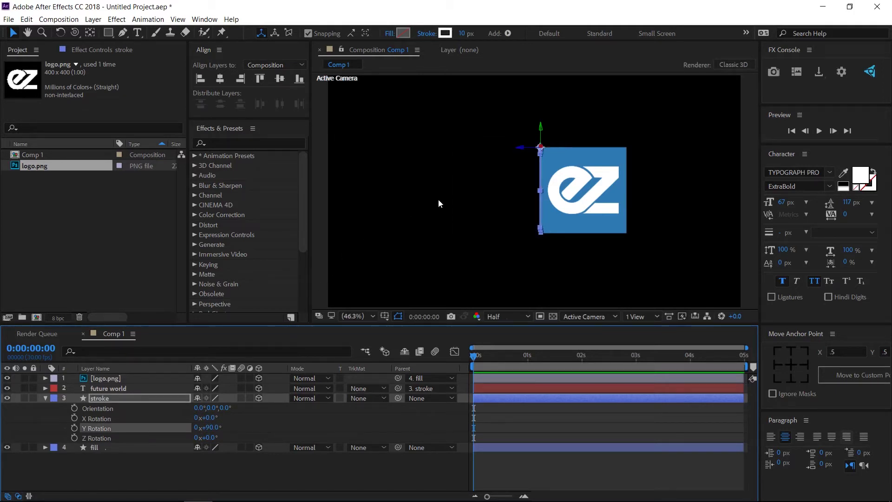
{"action": "left_click", "coordinate": [439, 199]}
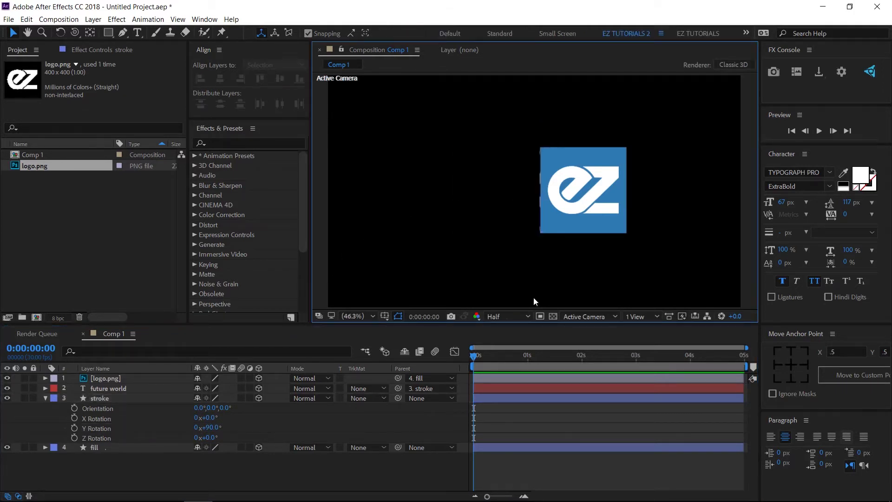
Check the angle between the two squares in the Top view, return to Active Camera and collapse the stroke layer's properties
{"action": "left_click", "coordinate": [589, 319]}
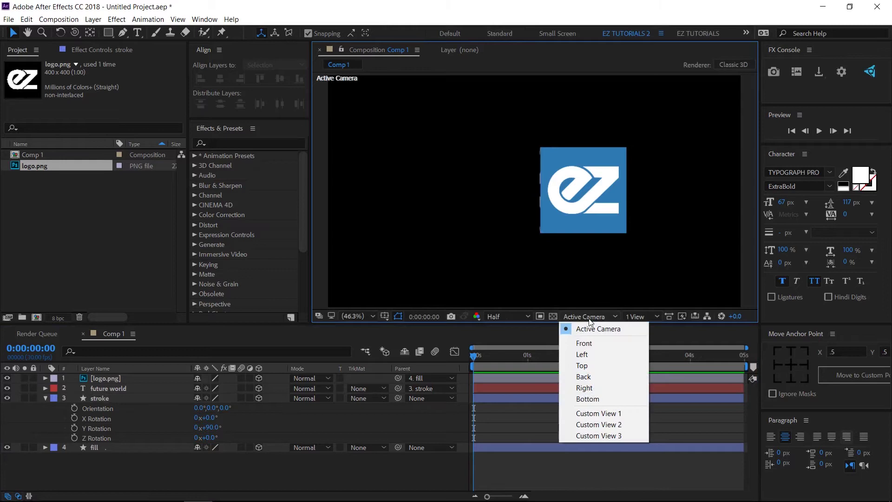
{"action": "left_click", "coordinate": [589, 365]}
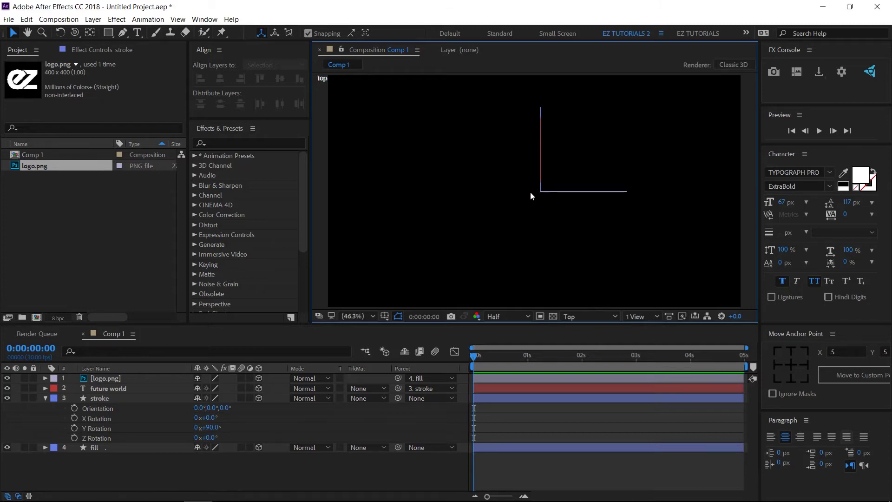
{"action": "left_click", "coordinate": [576, 316]}
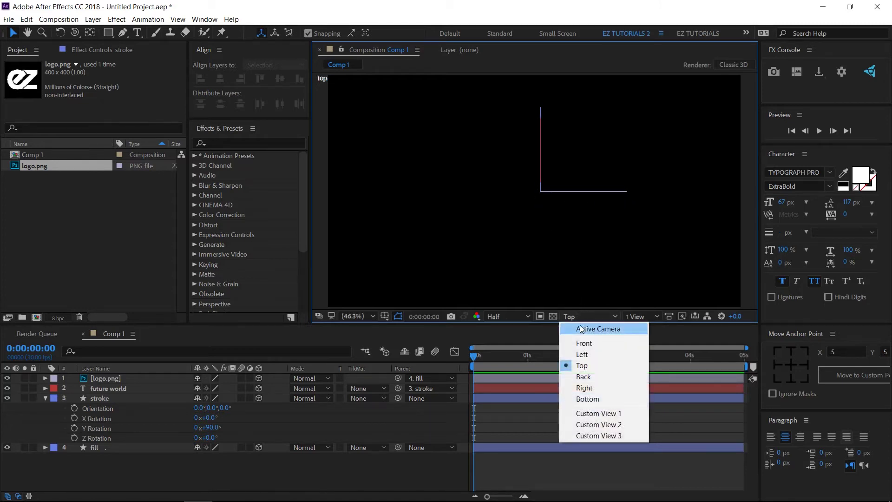
{"action": "left_click", "coordinate": [597, 329]}
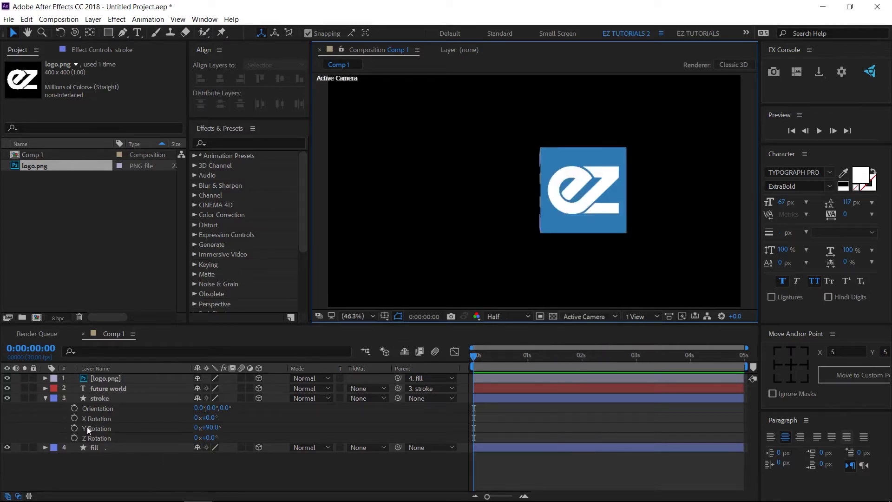
{"action": "left_click", "coordinate": [45, 398]}
Add a two-node camera with the 35mm preset to the composition
{"action": "right_click", "coordinate": [100, 424]}
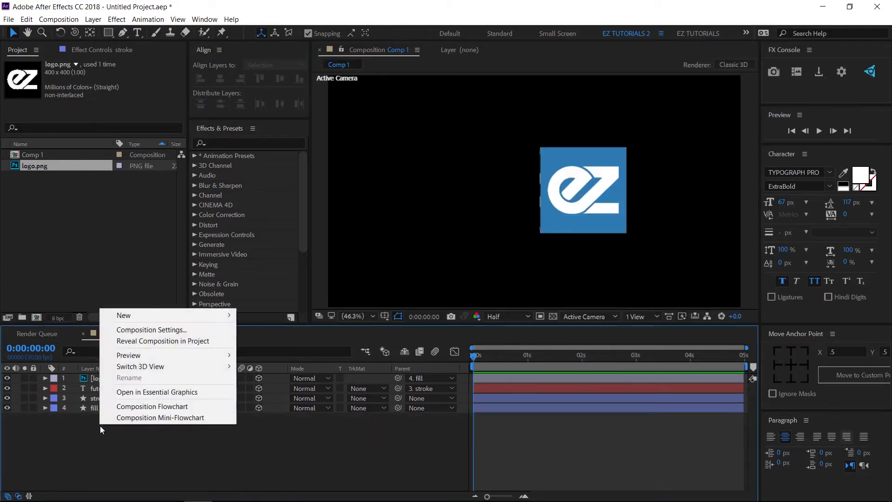
{"action": "mouse_move", "coordinate": [133, 316]}
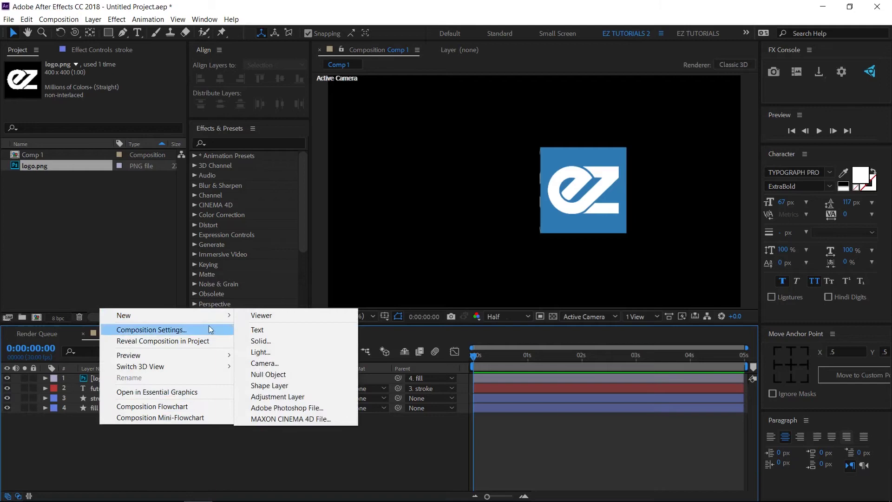
{"action": "left_click", "coordinate": [276, 365]}
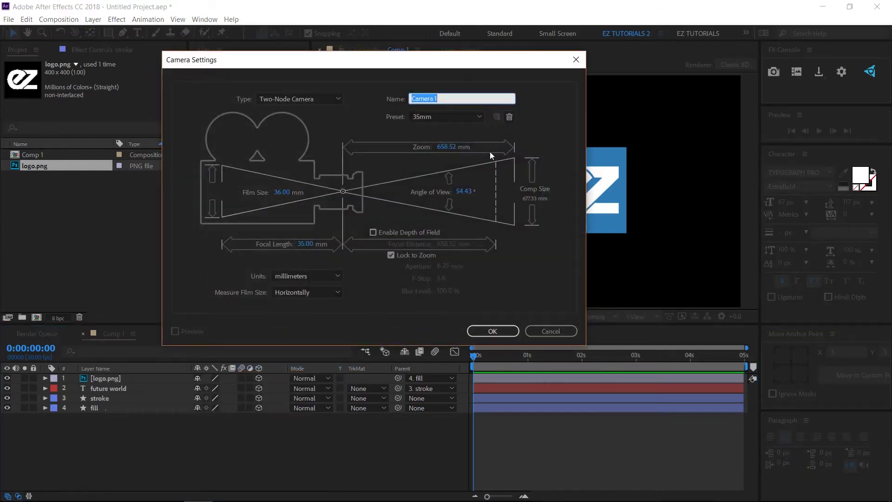
{"action": "left_click", "coordinate": [494, 331]}
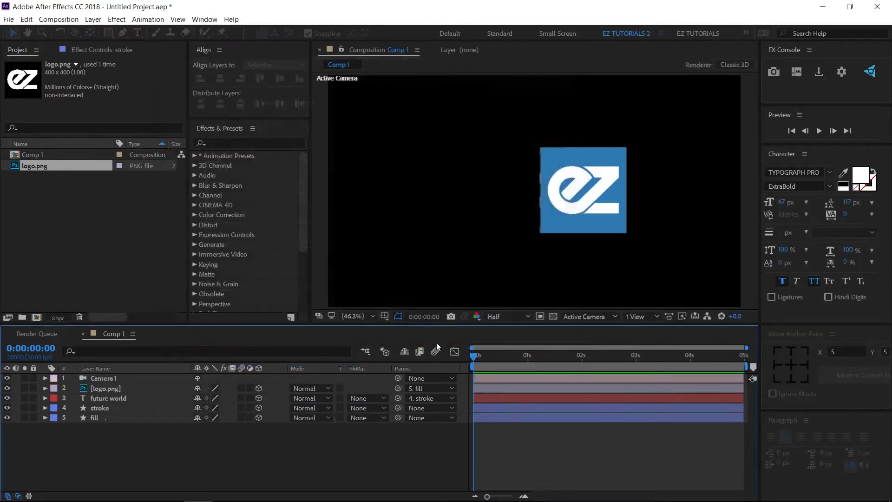
Add a null object to the composition and name it "camera control"
{"action": "right_click", "coordinate": [207, 434]}
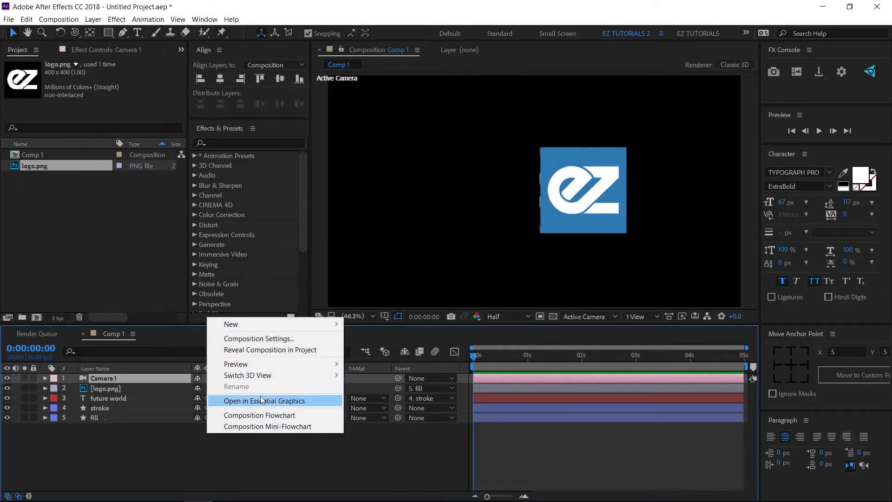
{"action": "mouse_move", "coordinate": [248, 326]}
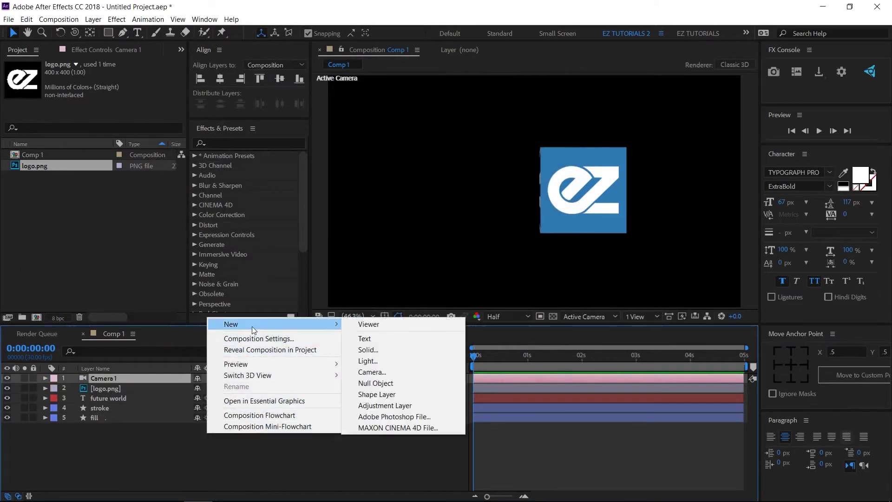
{"action": "left_click", "coordinate": [375, 384]}
{"action": "key", "text": "Return"}
{"action": "type", "text": "c"}
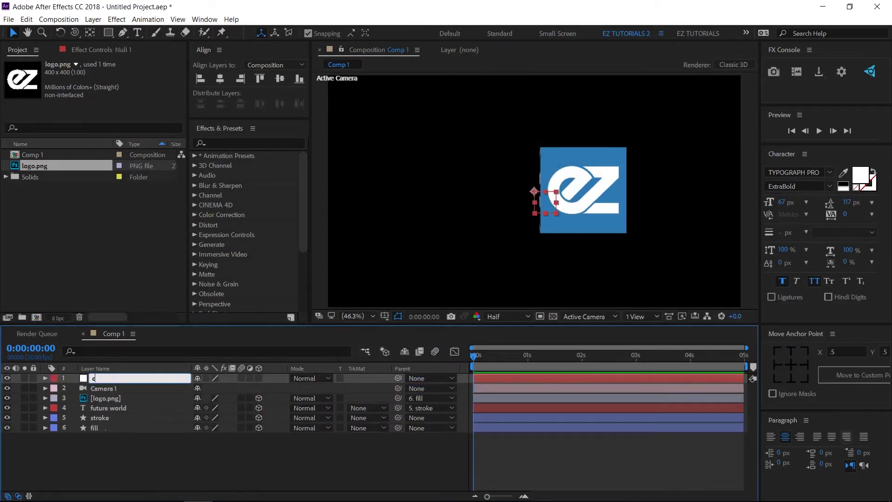
{"action": "type", "text": "amera control"}
{"action": "key", "text": "Return"}
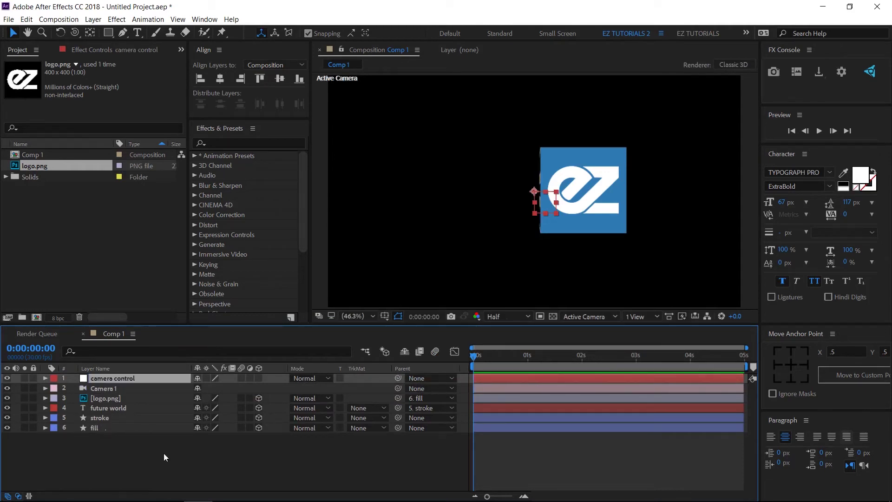
Make the camera control null a 3D layer and parent Camera 1 to it
{"action": "left_click", "coordinate": [258, 378]}
{"action": "left_click_drag", "start_coordinate": [394, 390], "coordinate": [117, 378]}
{"action": "left_click", "coordinate": [144, 466]}
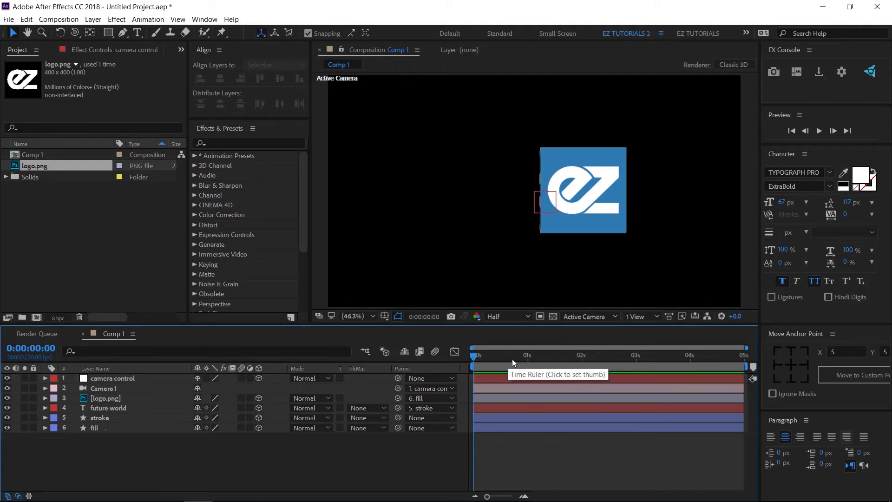
Enable Y Rotation keyframing on the camera control null at 0:00:01:01 with a 0° starting value
{"action": "left_click", "coordinate": [528, 361]}
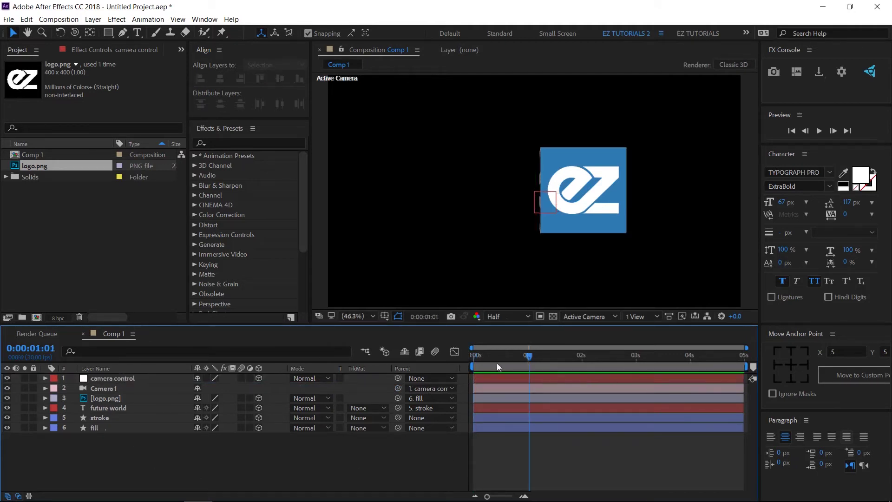
{"action": "left_click", "coordinate": [101, 381]}
{"action": "key", "text": "r"}
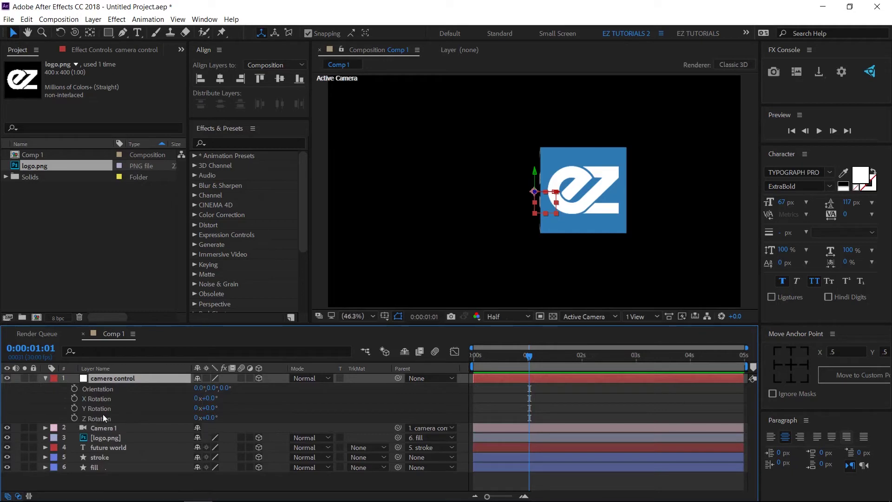
{"action": "left_click", "coordinate": [75, 408]}
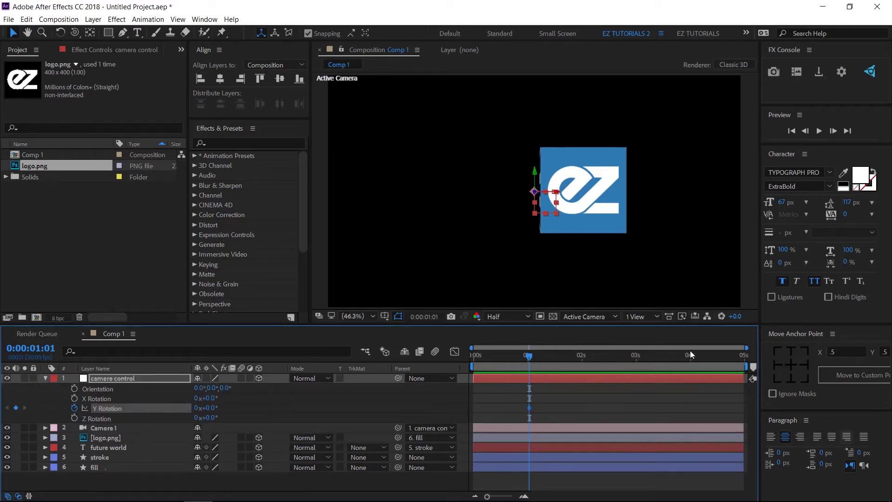
Keyframe the camera control null's Y Rotation to 85° at the composition's last frame, 0:00:04:29
{"action": "left_click_drag", "start_coordinate": [690, 352], "coordinate": [751, 358]}
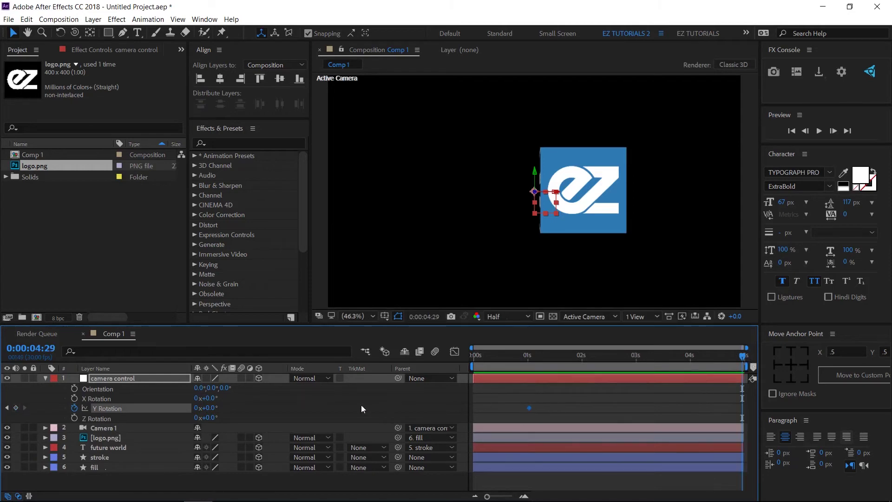
{"action": "left_click", "coordinate": [210, 408]}
{"action": "type", "text": "85"}
{"action": "key", "text": "Return"}
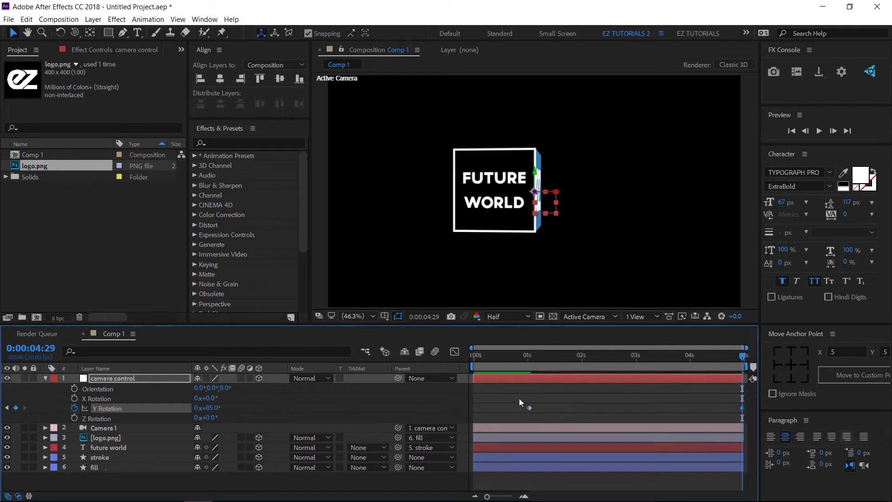
Apply Easy Ease to both Y Rotation keyframes of the camera control null
{"action": "left_click_drag", "start_coordinate": [516, 397], "coordinate": [747, 416]}
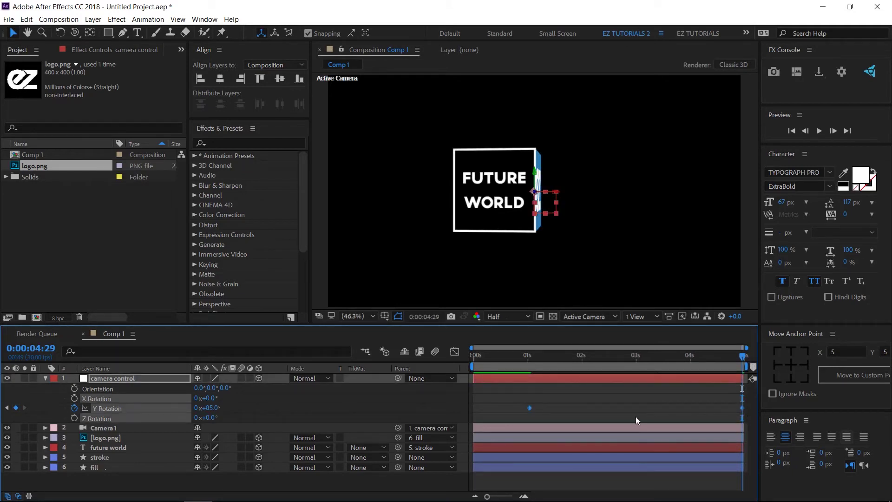
{"action": "right_click", "coordinate": [531, 406]}
{"action": "mouse_move", "coordinate": [576, 403]}
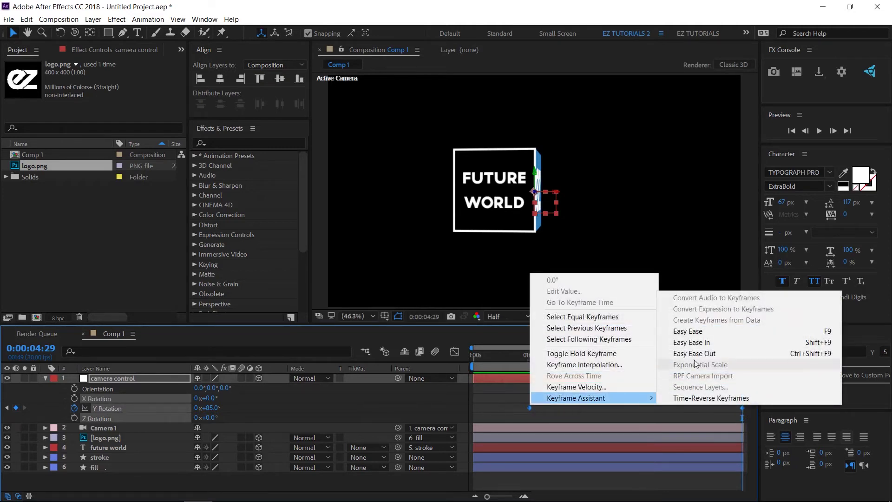
{"action": "left_click", "coordinate": [696, 331]}
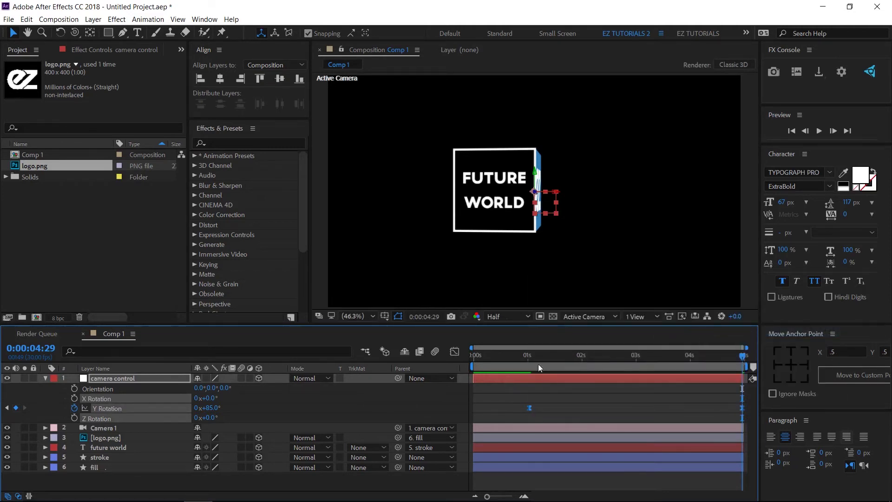
Reshape the Y Rotation speed graph to peak right after the first keyframe and slow down gradually, and preview the camera animation
{"action": "left_click", "coordinate": [453, 352]}
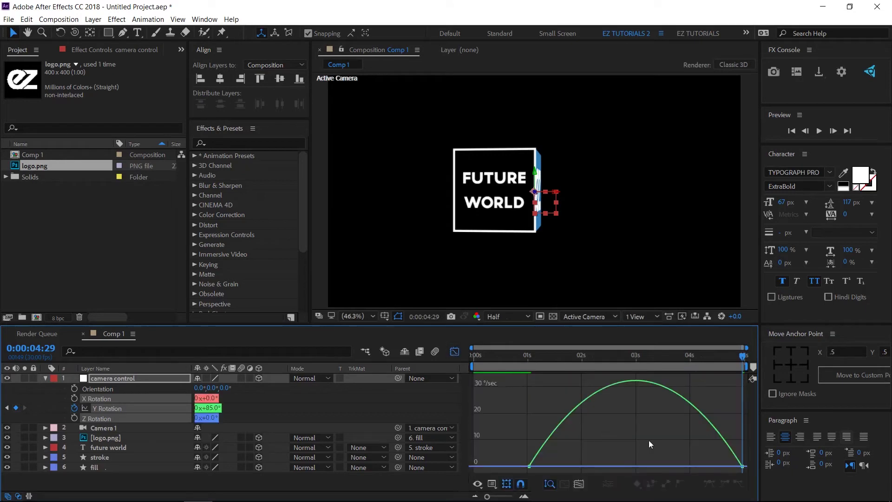
{"action": "left_click_drag", "start_coordinate": [707, 466], "coordinate": [519, 469]}
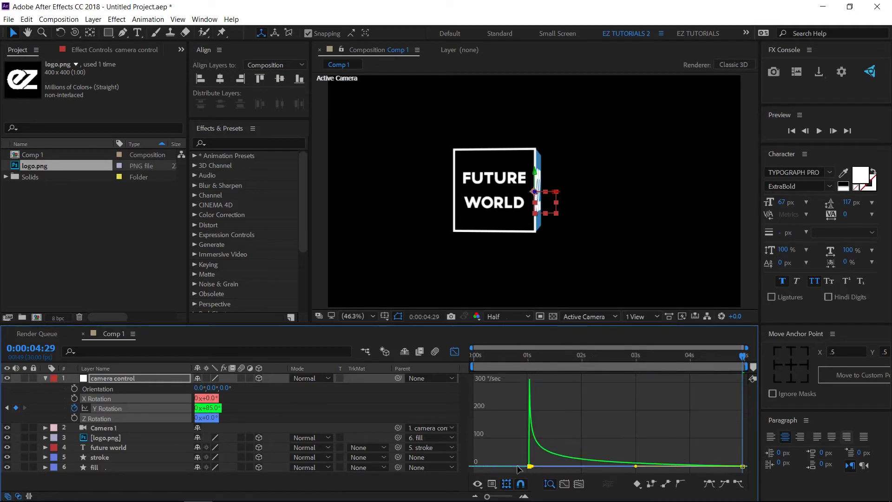
{"action": "left_click", "coordinate": [455, 352]}
{"action": "left_click", "coordinate": [45, 378]}
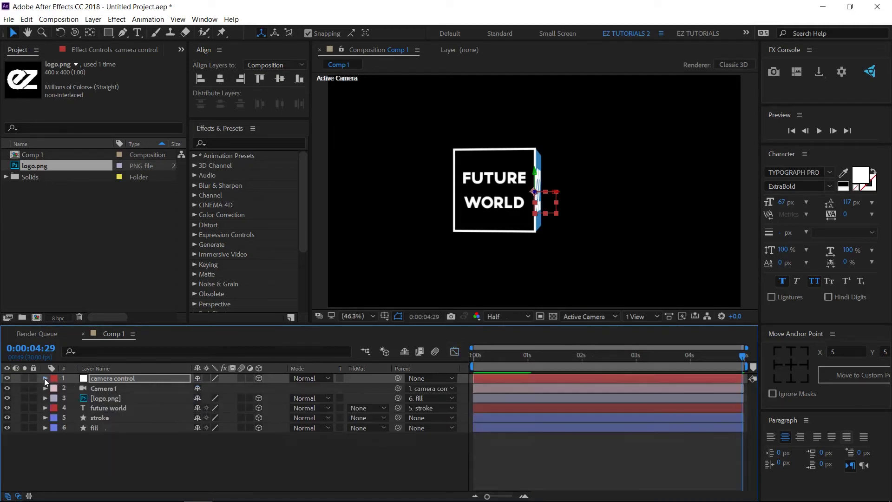
{"action": "left_click", "coordinate": [818, 131]}
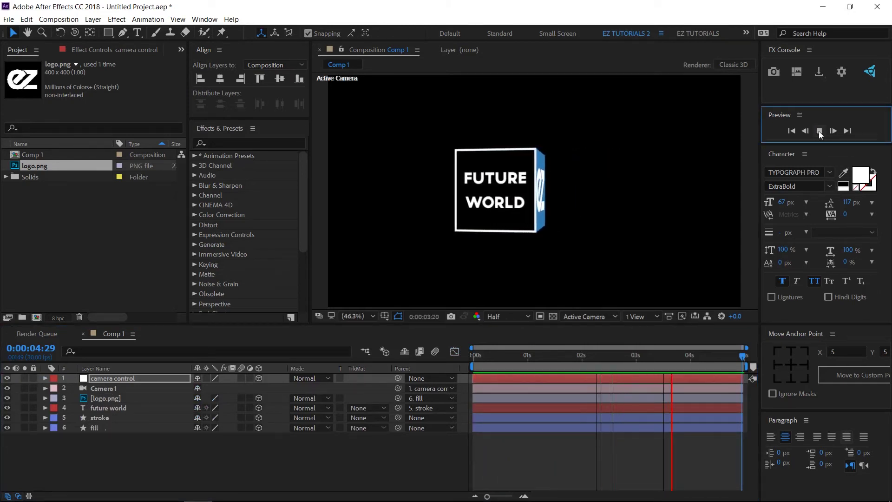
{"action": "left_click", "coordinate": [818, 131]}
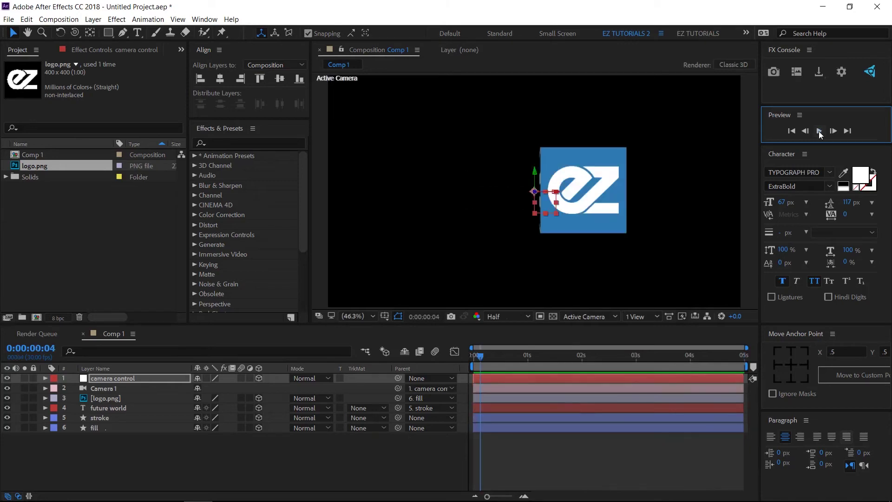
Pre-compose all six layers into a composition named "3D Animation", moving all attributes into it
{"action": "left_click_drag", "start_coordinate": [135, 447], "coordinate": [133, 379]}
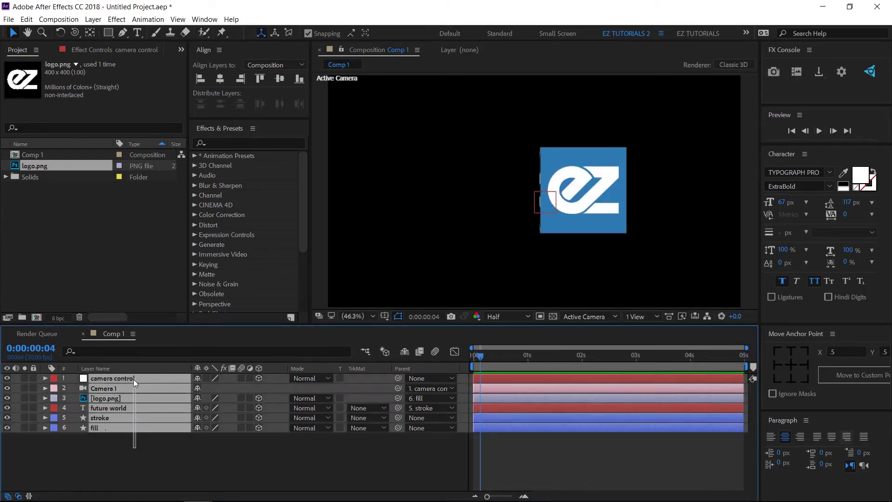
{"action": "right_click", "coordinate": [133, 379]}
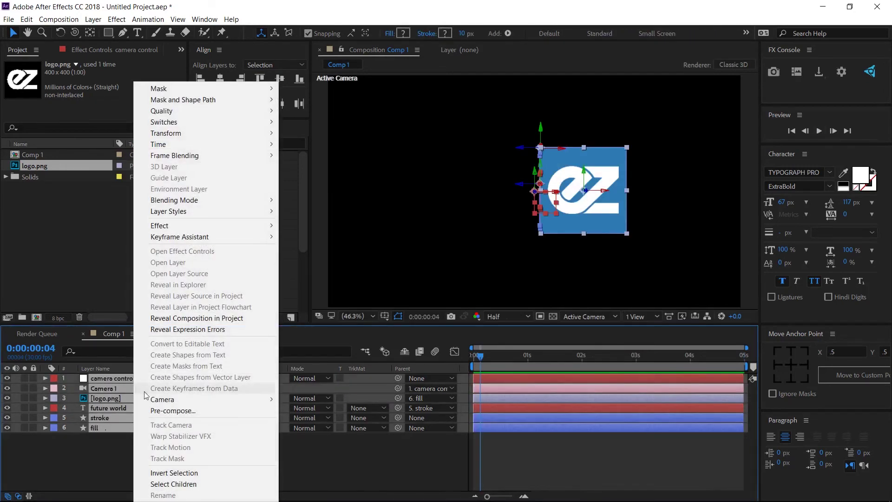
{"action": "left_click", "coordinate": [161, 413]}
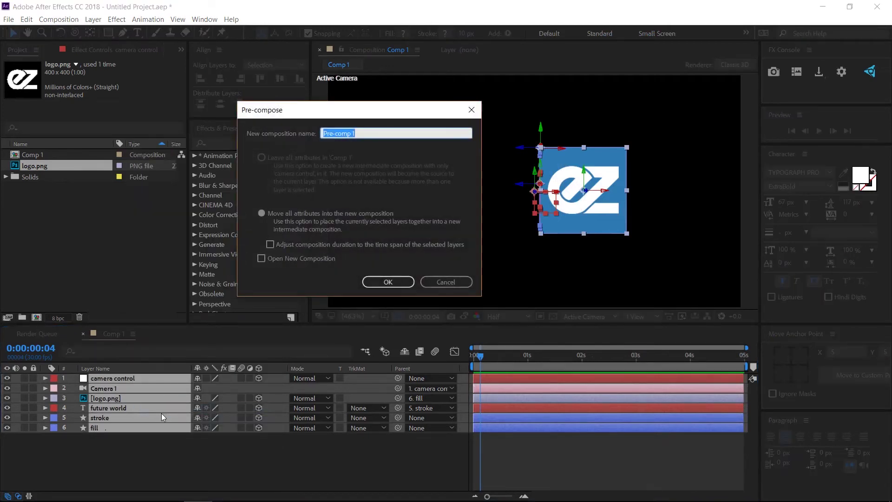
{"action": "type", "text": "3D Animation"}
{"action": "left_click", "coordinate": [262, 213]}
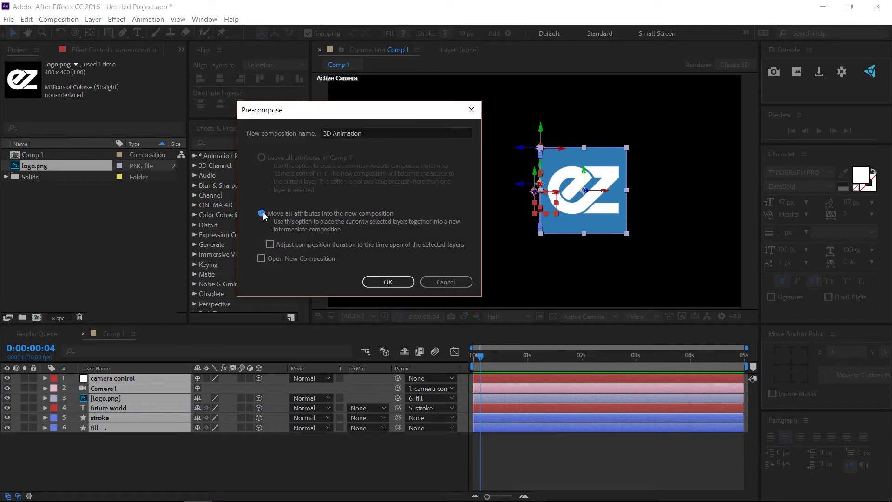
{"action": "left_click", "coordinate": [387, 282]}
Add a 1920 x 1080 px solid named "Background" and place it below the 3D Animation layer
{"action": "left_click", "coordinate": [147, 408]}
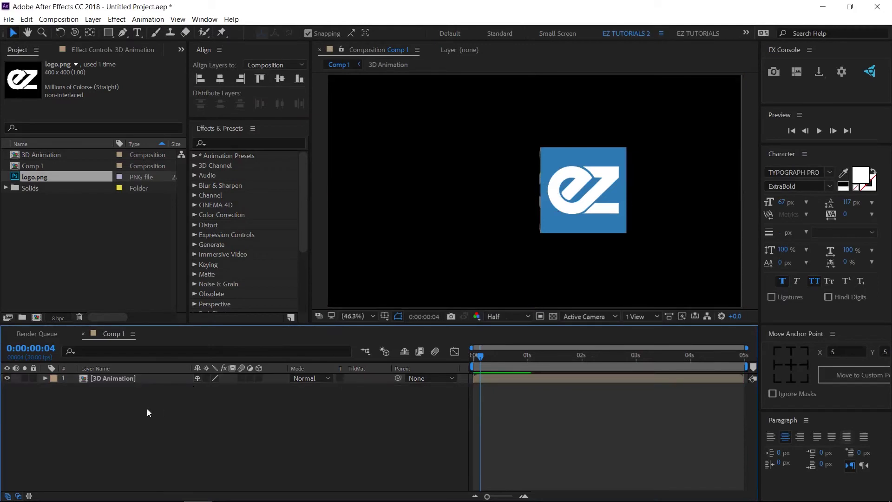
{"action": "right_click", "coordinate": [147, 408]}
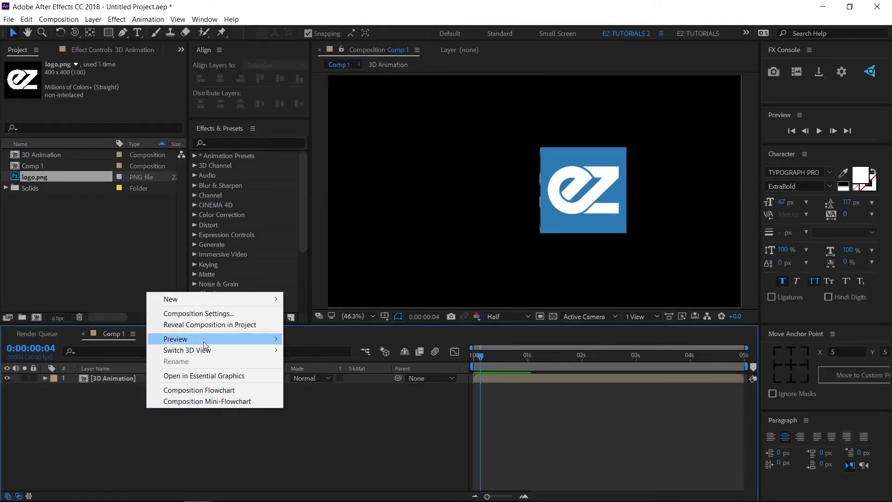
{"action": "mouse_move", "coordinate": [199, 302]}
{"action": "left_click", "coordinate": [318, 324]}
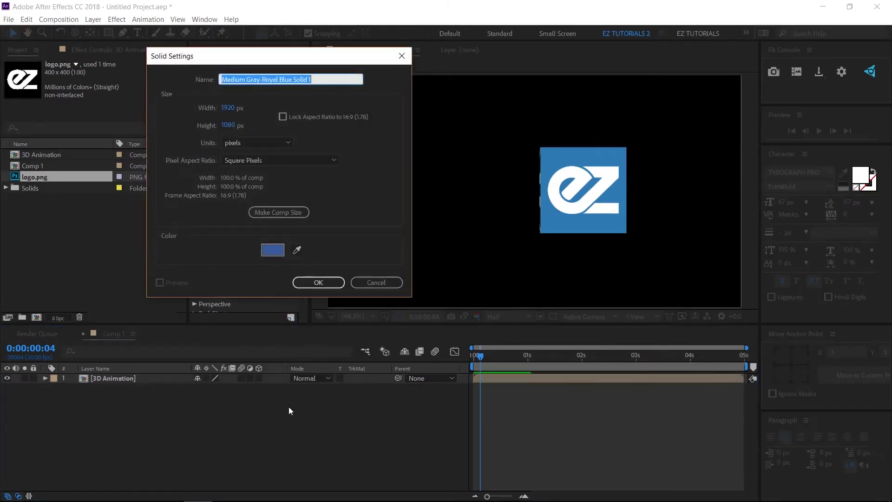
{"action": "type", "text": "Background"}
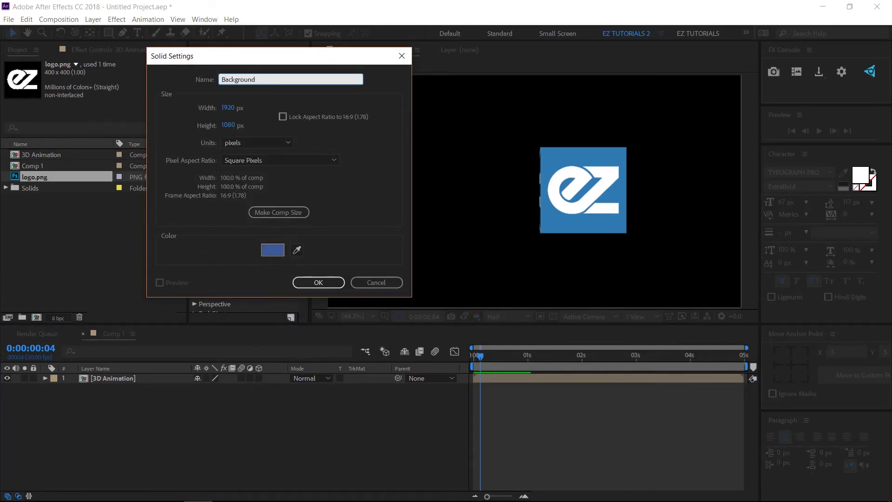
{"action": "left_click", "coordinate": [339, 286]}
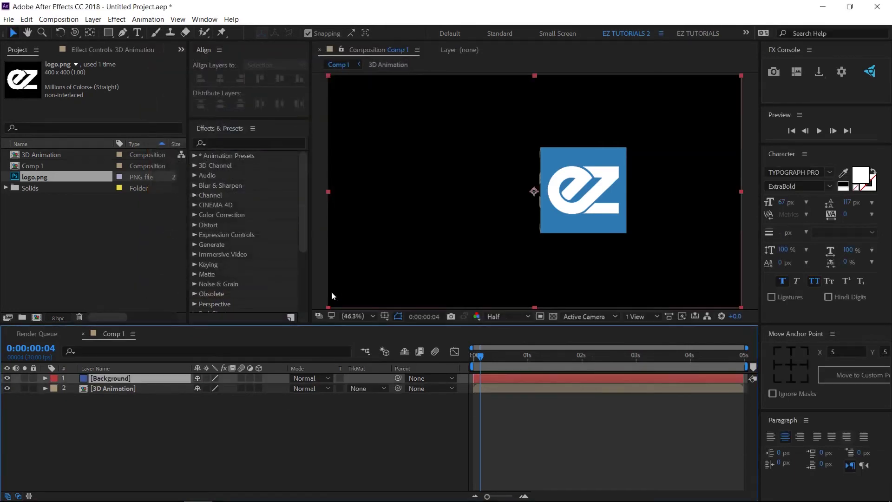
{"action": "left_click_drag", "start_coordinate": [145, 380], "coordinate": [147, 395]}
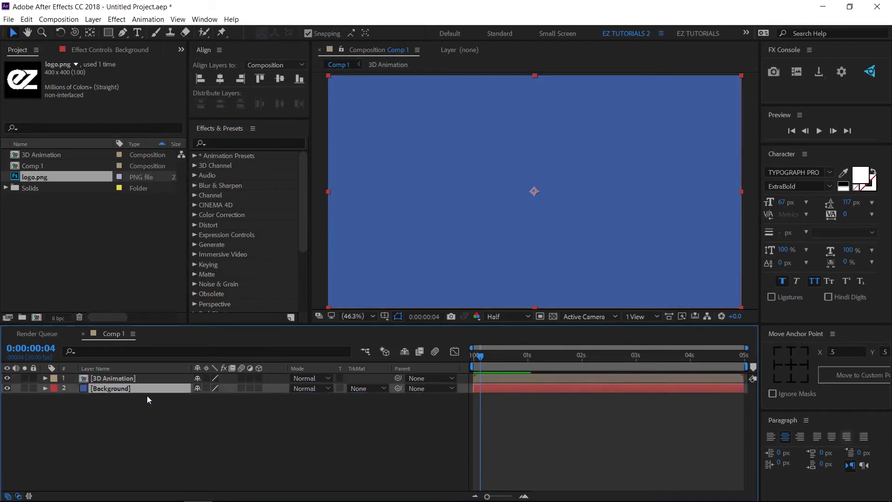
Find the Gradient Ramp effect and apply it to the Background layer
{"action": "left_click", "coordinate": [245, 143]}
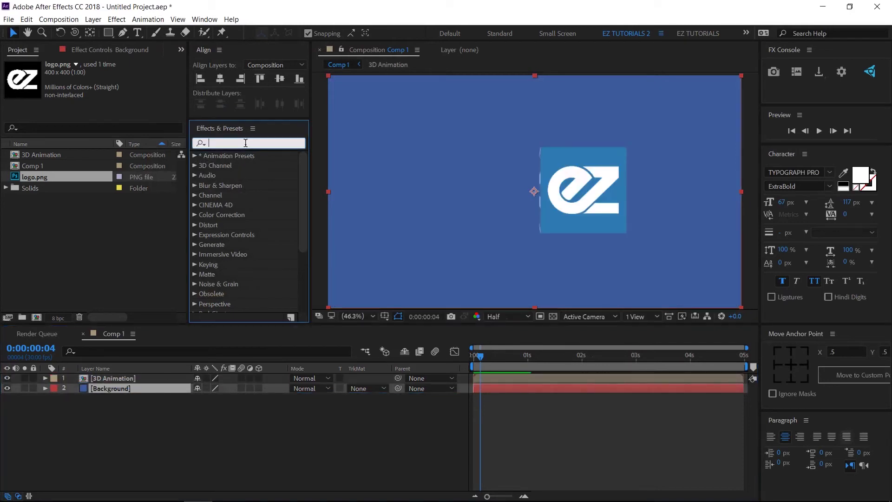
{"action": "type", "text": "gradient"}
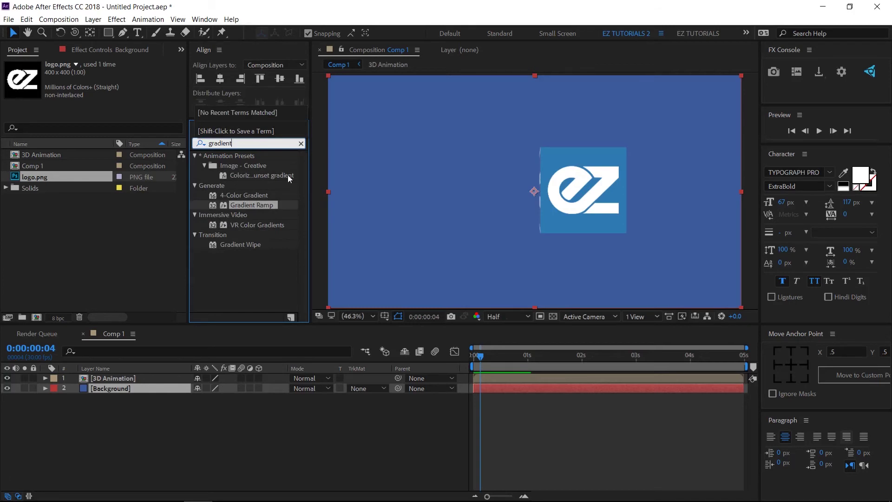
{"action": "left_click_drag", "start_coordinate": [255, 204], "coordinate": [129, 385]}
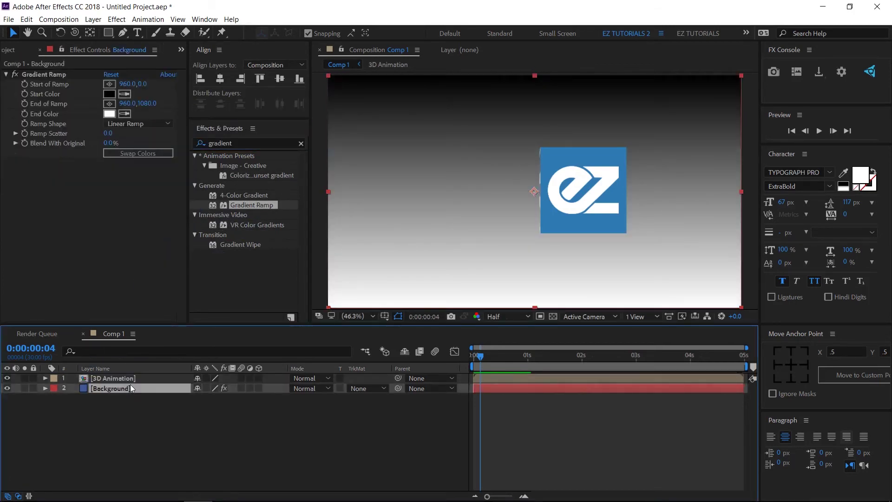
Set the Gradient Ramp's start point Y to 540 and its end point X to 3000
{"action": "left_click", "coordinate": [143, 84]}
{"action": "type", "text": "540"}
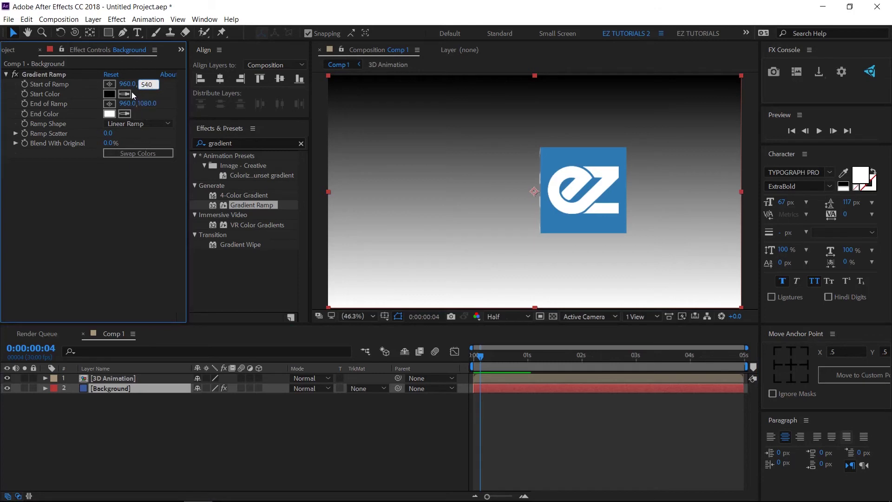
{"action": "left_click", "coordinate": [127, 104]}
{"action": "type", "text": "3000"}
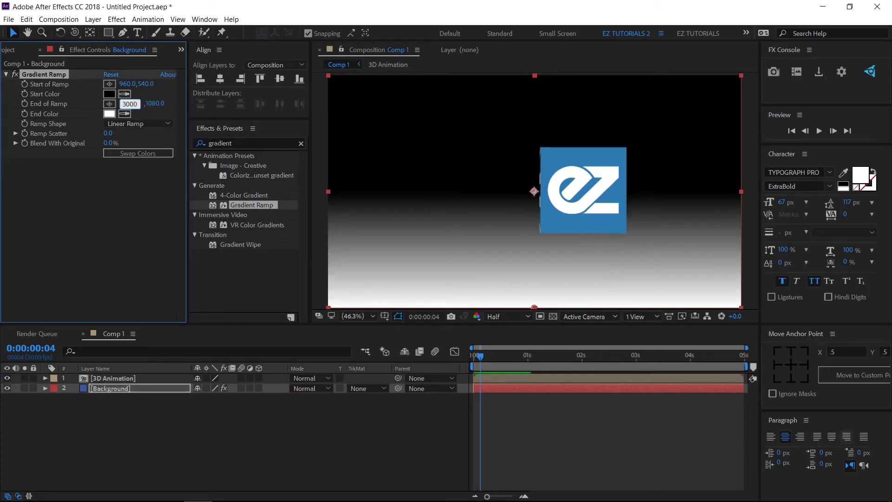
{"action": "left_click", "coordinate": [149, 177]}
Change the Gradient Ramp's shape to Radial Ramp and swap its start and end colors
{"action": "left_click", "coordinate": [143, 124]}
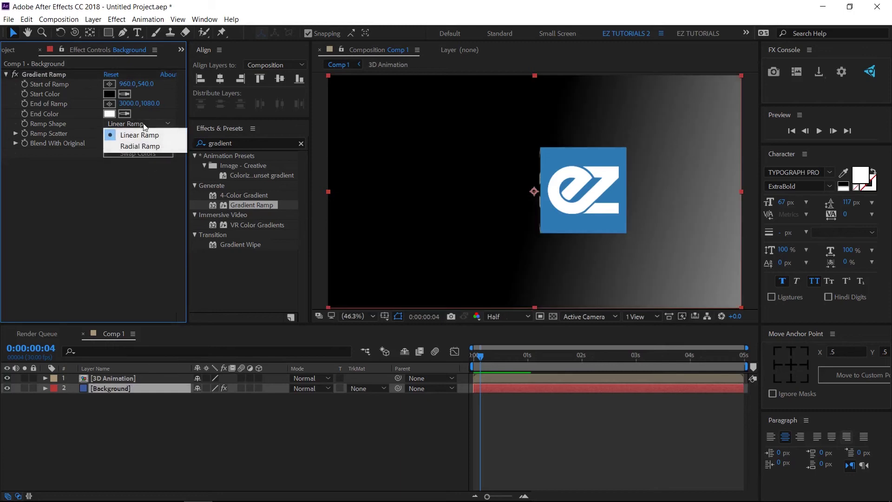
{"action": "left_click", "coordinate": [145, 147]}
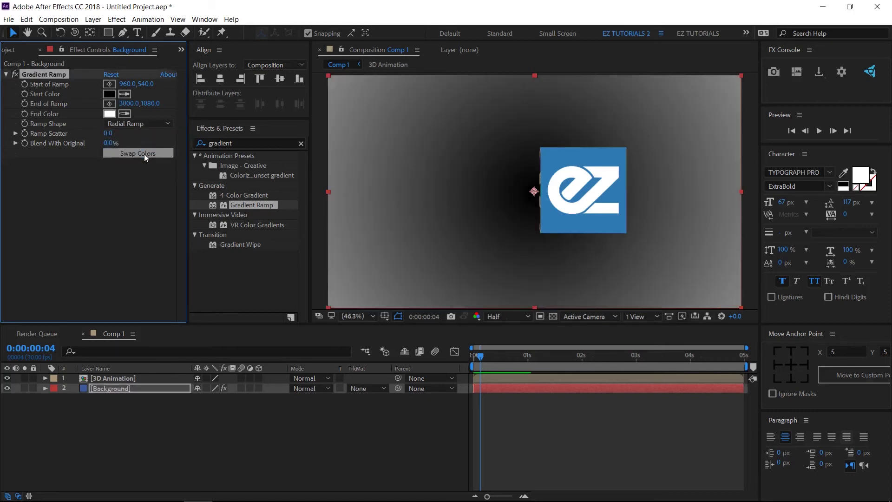
{"action": "left_click", "coordinate": [144, 155]}
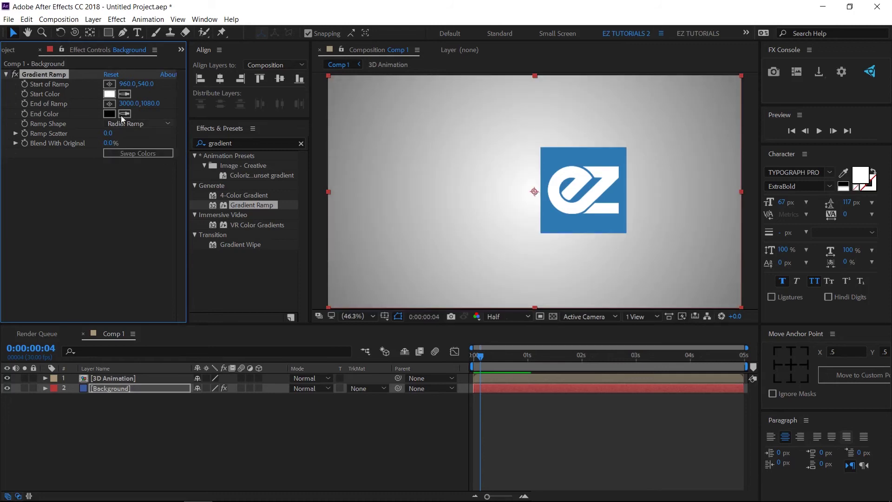
Set the Gradient Ramp's start color to dark gray 3F3F3F and check the background in the composition view
{"action": "left_click", "coordinate": [110, 94]}
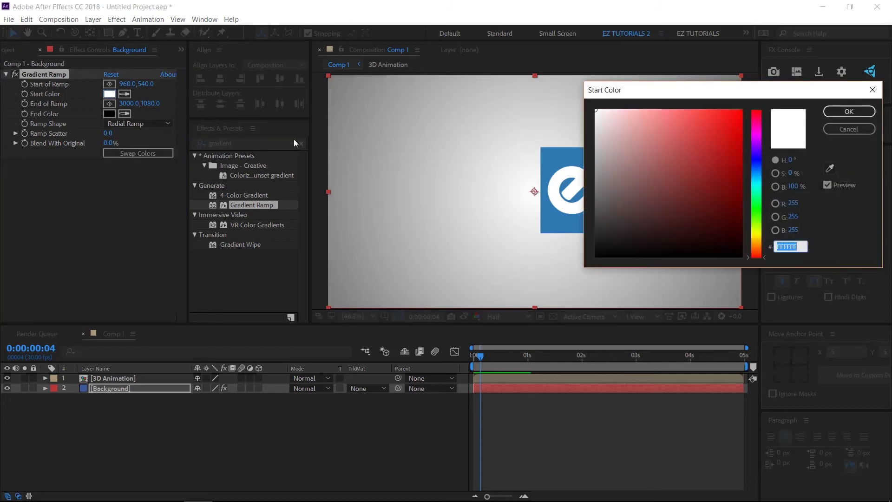
{"action": "left_click_drag", "start_coordinate": [606, 208], "coordinate": [594, 216]}
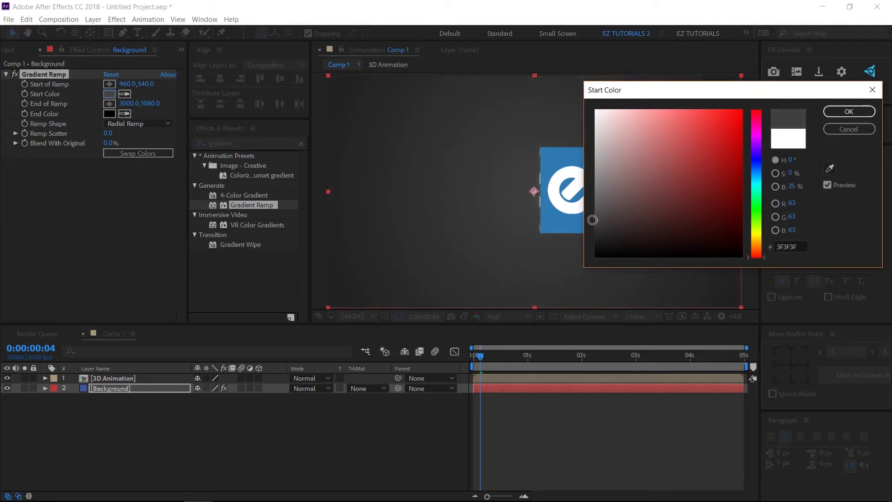
{"action": "left_click", "coordinate": [848, 112]}
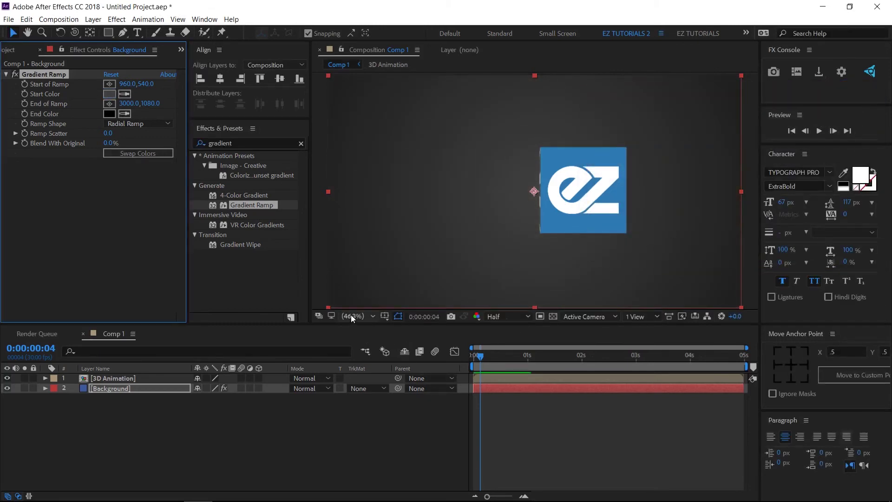
{"action": "left_click", "coordinate": [367, 316]}
{"action": "left_click", "coordinate": [363, 135]}
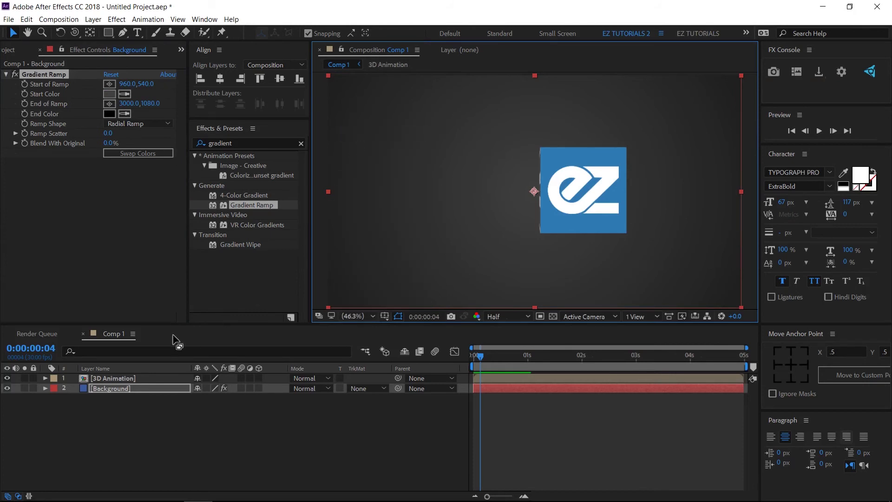
Add a Scale keyframe to the 3D Animation layer at 0:00:00:14, keeping the scale at 100%
{"action": "left_click", "coordinate": [113, 377]}
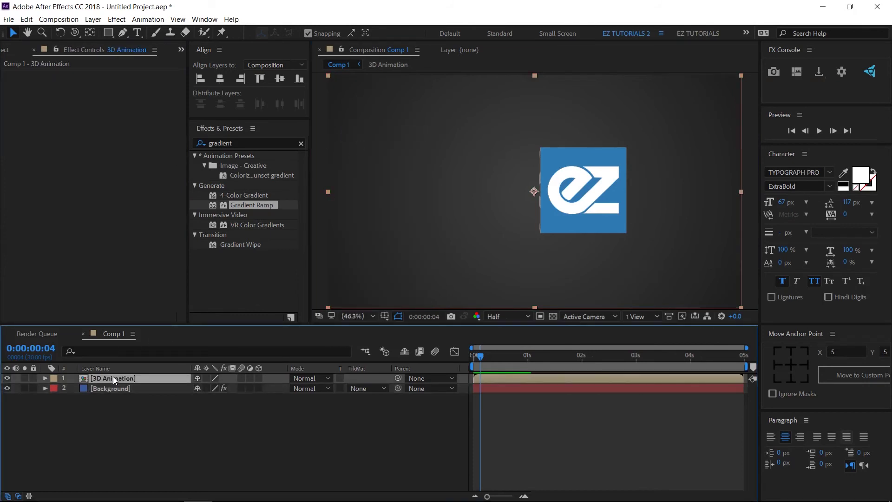
{"action": "key", "text": "s"}
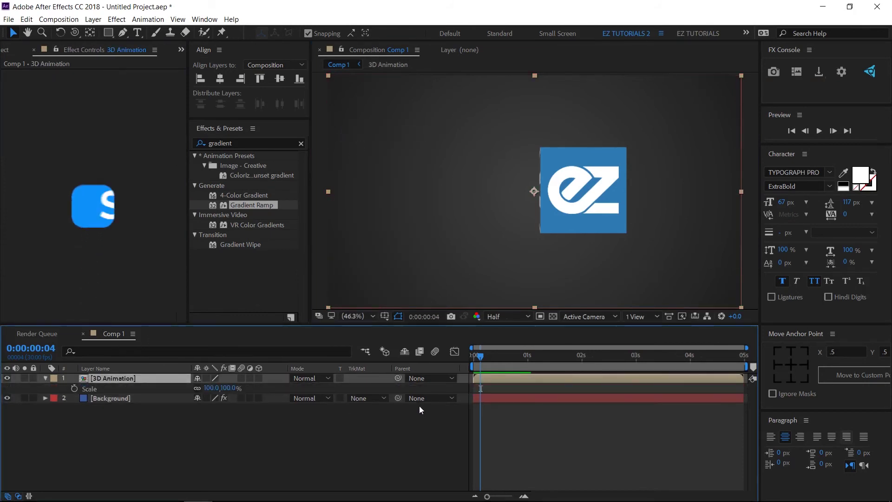
{"action": "left_click_drag", "start_coordinate": [494, 358], "coordinate": [497, 357]}
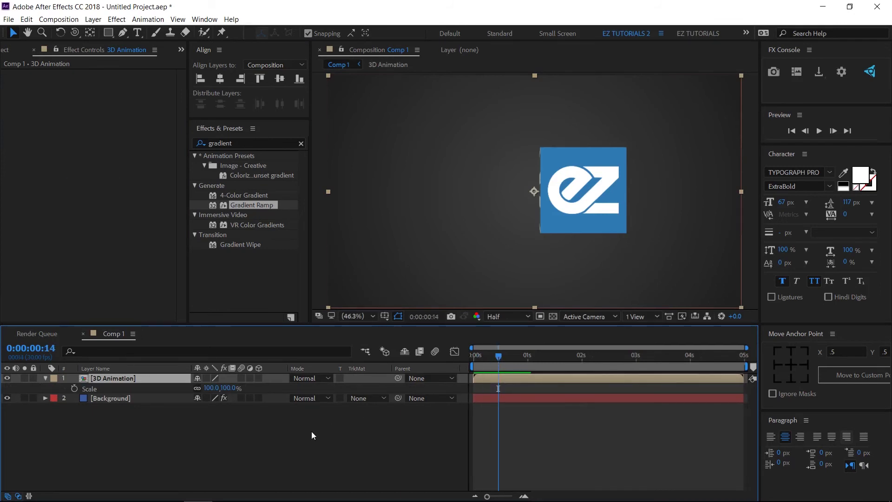
{"action": "left_click", "coordinate": [74, 388]}
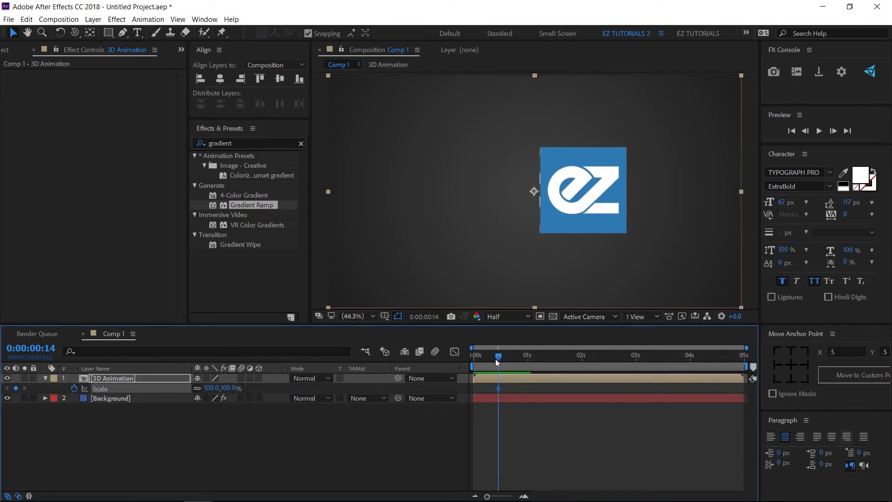
Set the 3D Animation layer's scale to 0% at 0:00:00:00 to create the starting keyframe
{"action": "left_click_drag", "start_coordinate": [497, 355], "coordinate": [468, 358]}
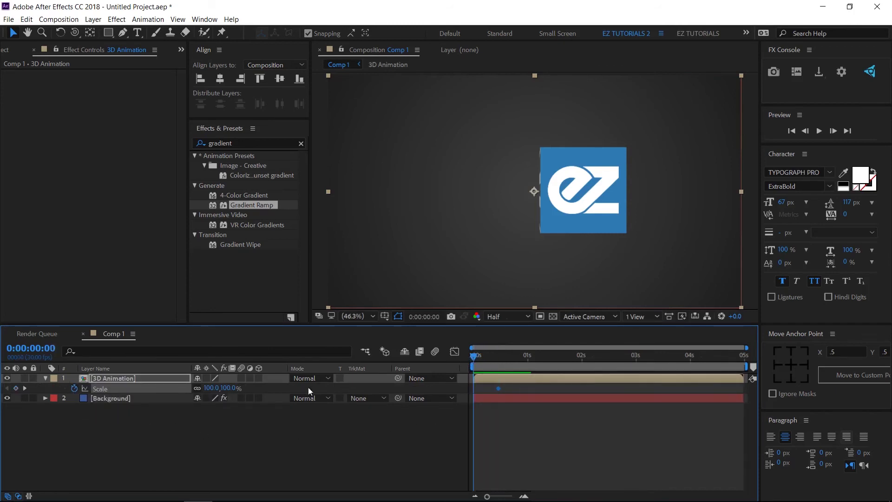
{"action": "left_click", "coordinate": [211, 387]}
{"action": "type", "text": "0"}
{"action": "key", "text": "Return"}
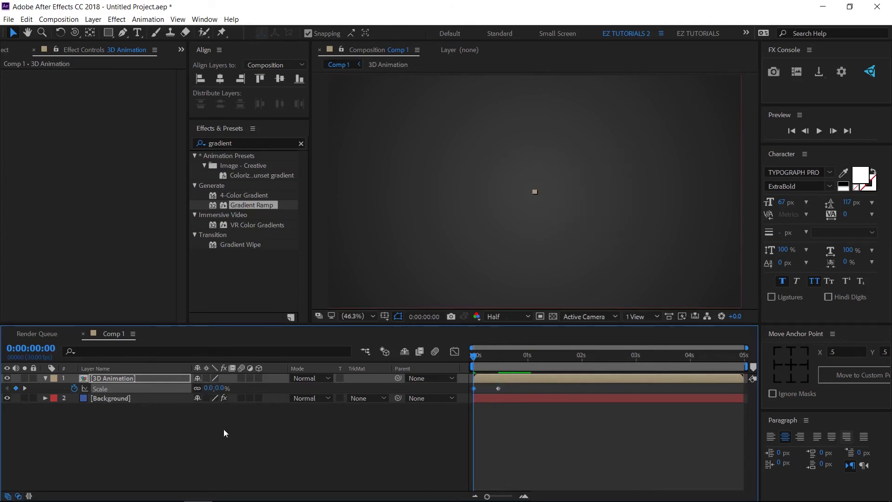
Apply Easy Ease to both Scale keyframes of the 3D Animation layer
{"action": "left_click_drag", "start_coordinate": [517, 384], "coordinate": [469, 393]}
{"action": "right_click", "coordinate": [497, 389]}
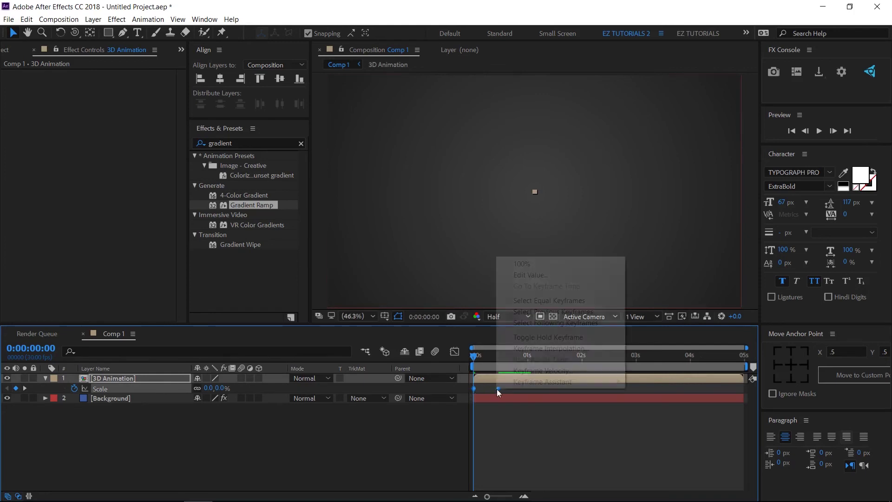
{"action": "mouse_move", "coordinate": [580, 386]}
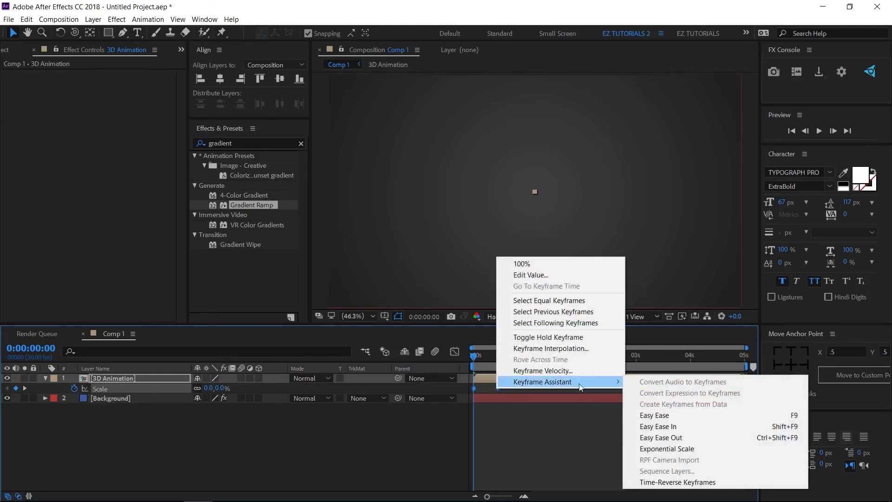
{"action": "left_click", "coordinate": [657, 415]}
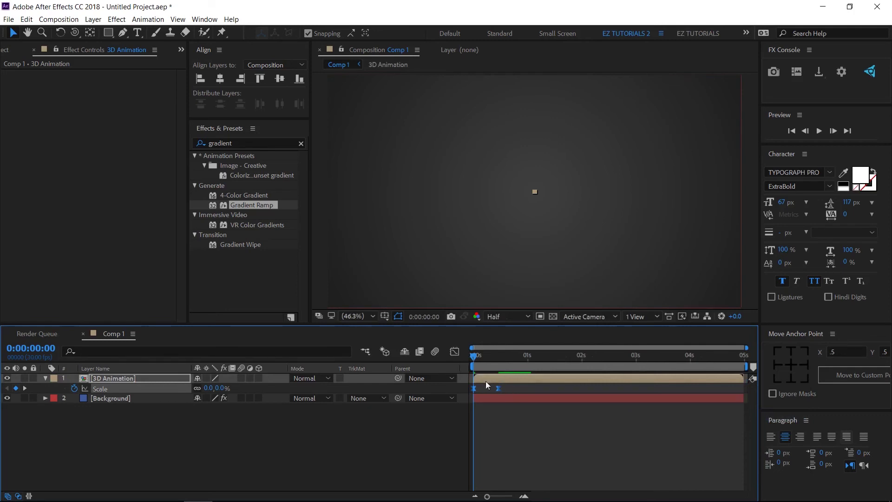
Reshape the Scale easing curve in the Graph Editor by pulling its handle toward the start, and preview the animation
{"action": "left_click", "coordinate": [455, 351]}
{"action": "left_click_drag", "start_coordinate": [514, 469], "coordinate": [479, 467]}
{"action": "left_click", "coordinate": [455, 352]}
{"action": "left_click", "coordinate": [820, 133]}
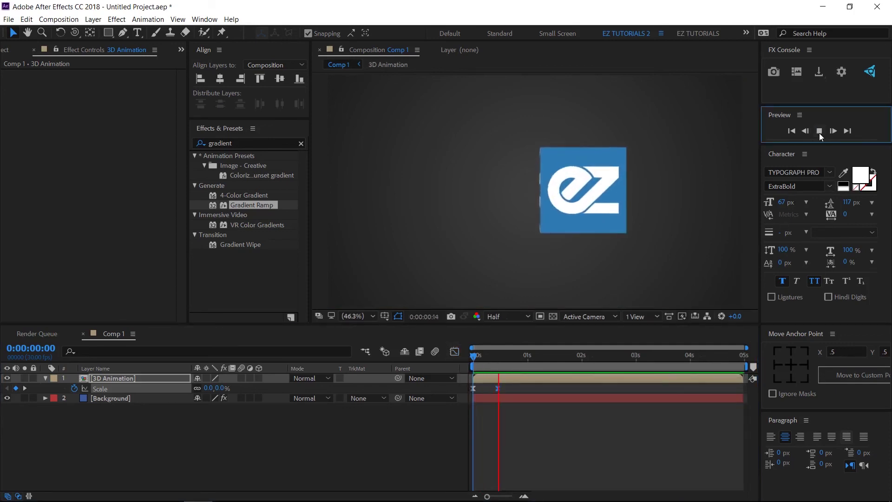